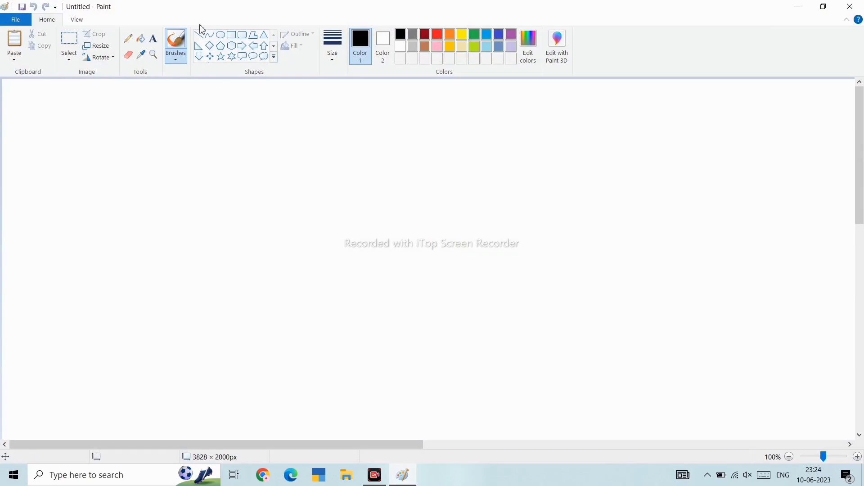
# - Draw two nested rounded rectangles, the inner about 283 × 564 px, as the phone's body outline
pyautogui.click(225, 37)
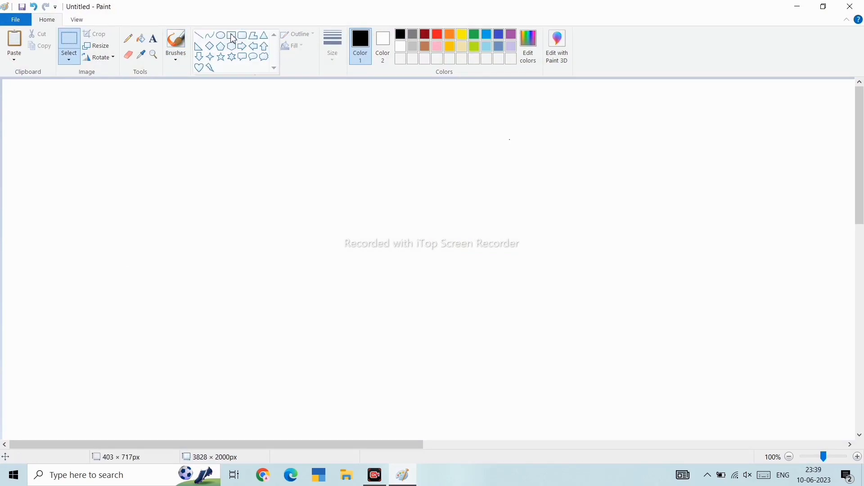
pyautogui.click(243, 35)
pyautogui.moveTo(317, 124)
pyautogui.mouseDown()
pyautogui.moveTo(392, 222)
pyautogui.moveTo(418, 377)
pyautogui.moveTo(441, 362)
pyautogui.moveTo(444, 378)
pyautogui.mouseUp()
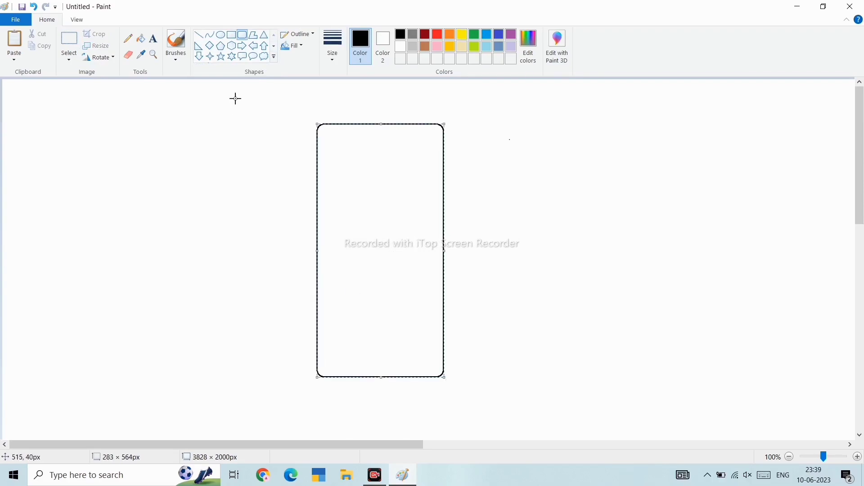
pyautogui.moveTo(314, 120); pyautogui.dragTo(448, 382)
pyautogui.click(507, 378)
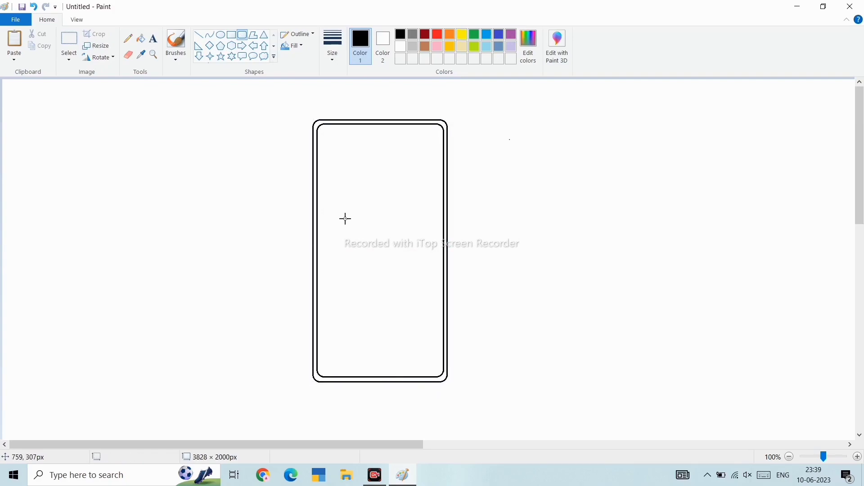
# - Draw two small overlapping rounded rectangles at the top center of the phone for the notch
pyautogui.scroll(2, 348, 221)
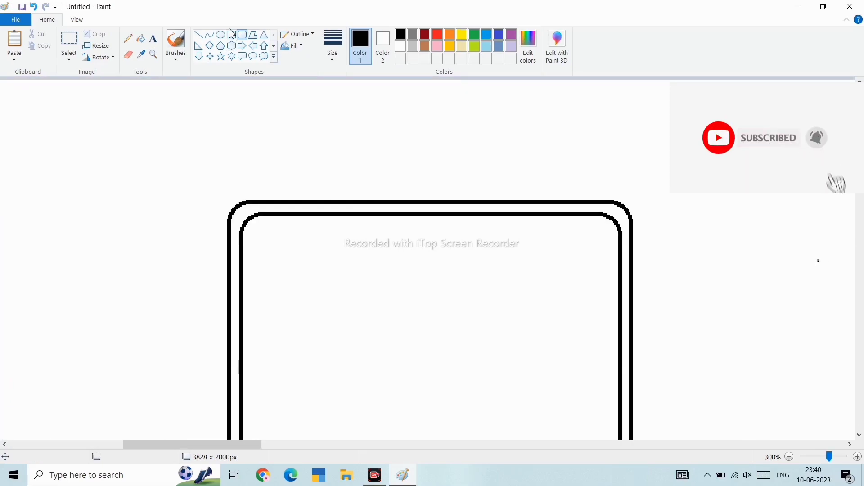
pyautogui.moveTo(353, 203); pyautogui.dragTo(477, 238)
pyautogui.scroll(-3, 475, 239)
pyautogui.scroll(1, 475, 239)
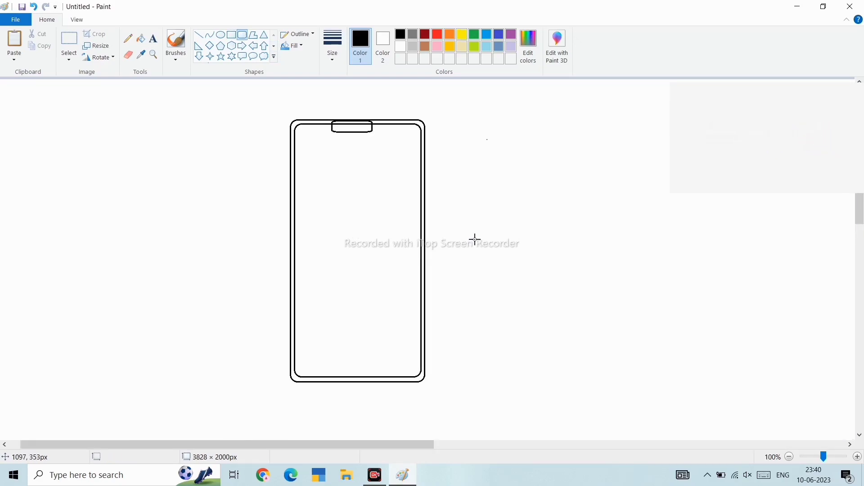
pyautogui.scroll(1, 474, 239)
pyautogui.moveTo(549, 163); pyautogui.dragTo(600, 186)
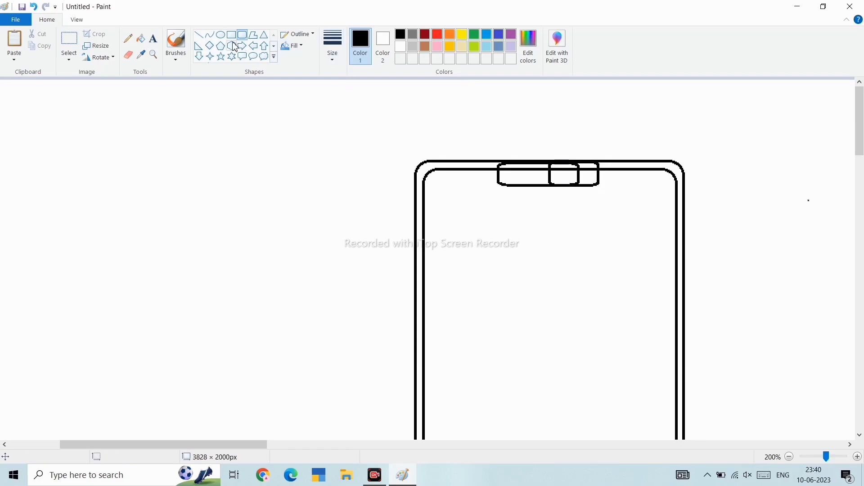
# - Fill the notch shapes black with the Fill tool
pyautogui.click(141, 38)
pyautogui.click(563, 179)
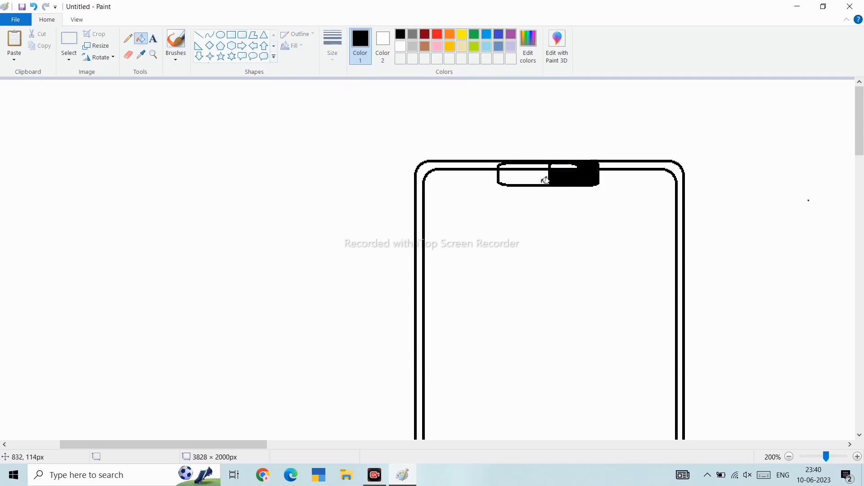
pyautogui.click(548, 181)
pyautogui.click(556, 167)
# - Fill the gap between the two outlines black to make a solid frame
pyautogui.scroll(-1, 579, 178)
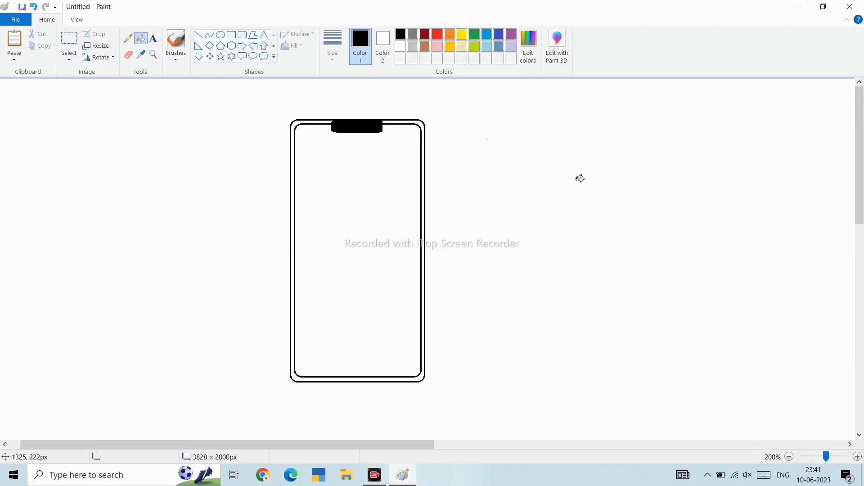
pyautogui.scroll(2, 579, 178)
pyautogui.hscroll(2, 580, 178)
pyautogui.click(554, 208)
pyautogui.scroll(-2, 555, 208)
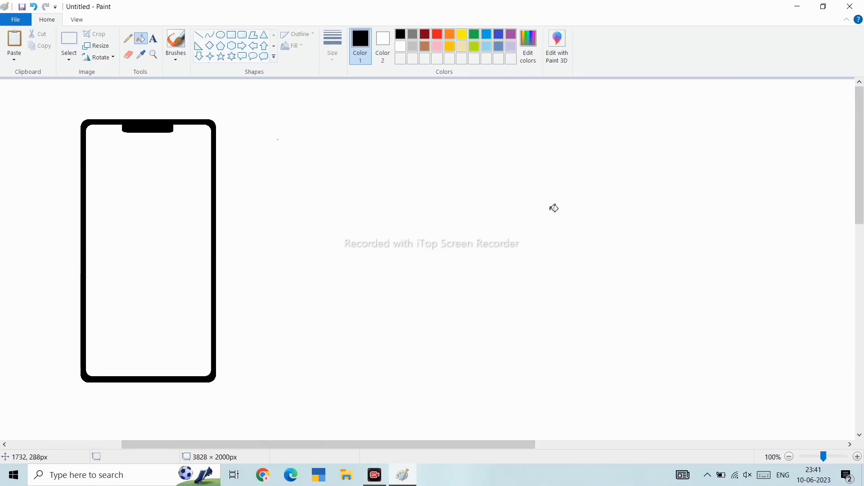
# - Draw a circle over the frame's top-left corner and delete the square corner around it
pyautogui.hscroll(-2, 555, 208)
pyautogui.scroll(1, 554, 208)
pyautogui.hscroll(1, 555, 208)
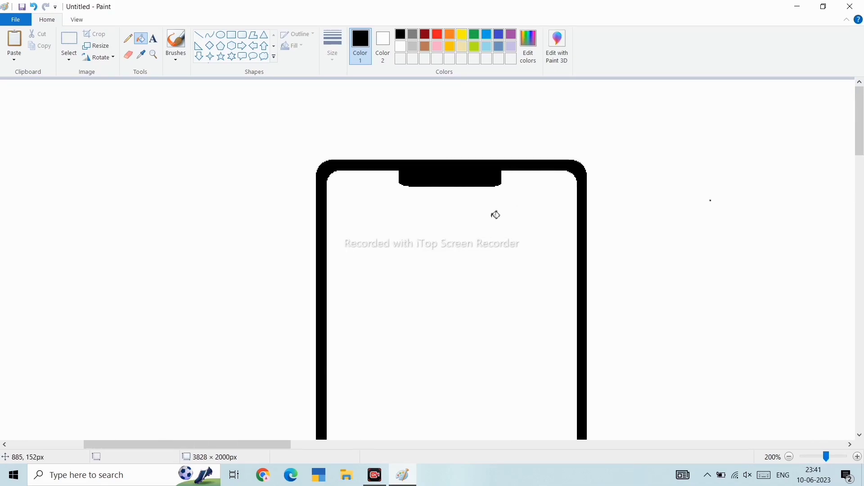
pyautogui.scroll(-1, 495, 215)
pyautogui.scroll(3, 495, 215)
pyautogui.hscroll(2, 496, 215)
pyautogui.hscroll(-1, 495, 214)
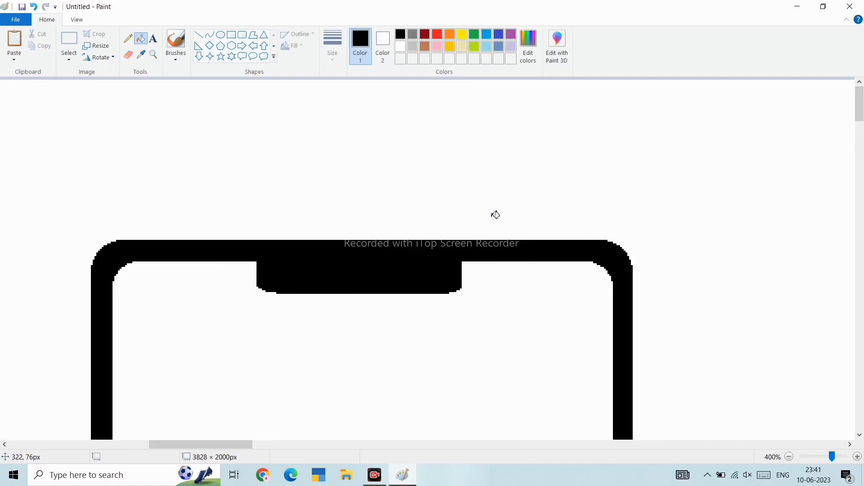
pyautogui.click(69, 40)
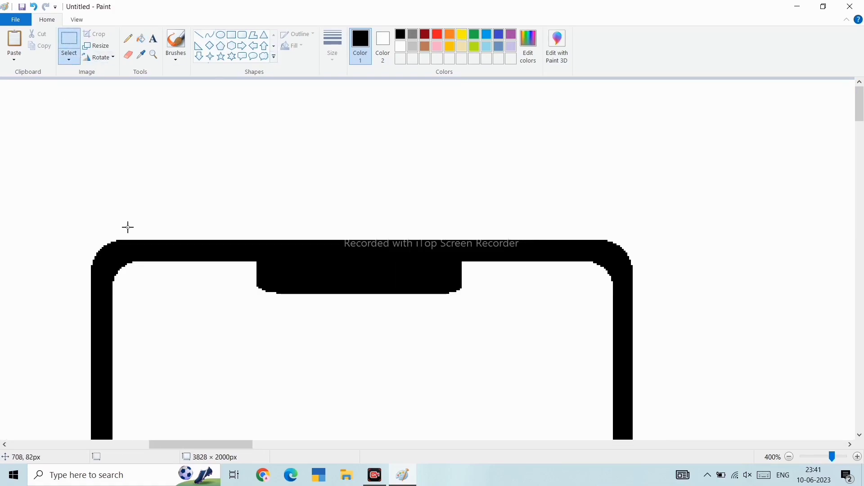
pyautogui.press('Delete')
pyautogui.click(221, 35)
pyautogui.moveTo(174, 131); pyautogui.dragTo(246, 199)
pyautogui.moveTo(207, 163)
pyautogui.mouseDown()
pyautogui.moveTo(132, 276)
pyautogui.moveTo(177, 351)
pyautogui.mouseUp()
pyautogui.hotkey('ctrl', 'v')
pyautogui.press('Delete')
# - Select and delete the leftover stray pixels at the top-left corner
pyautogui.press('Delete')
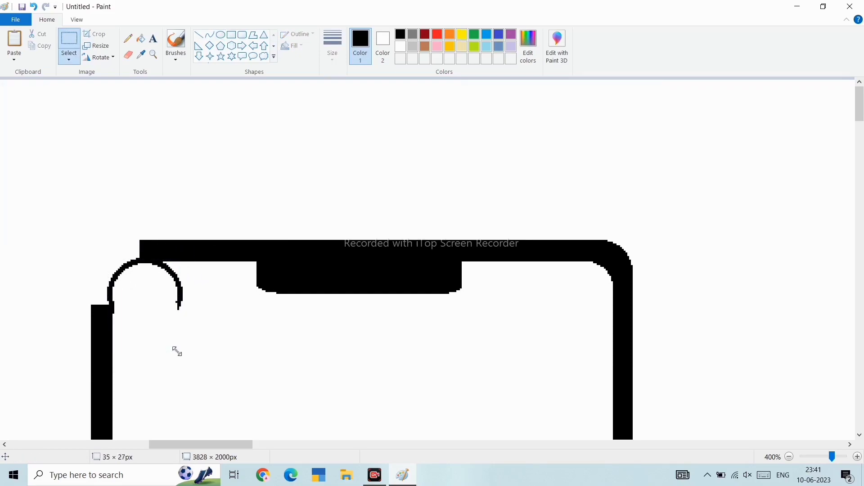
pyautogui.press('Delete')
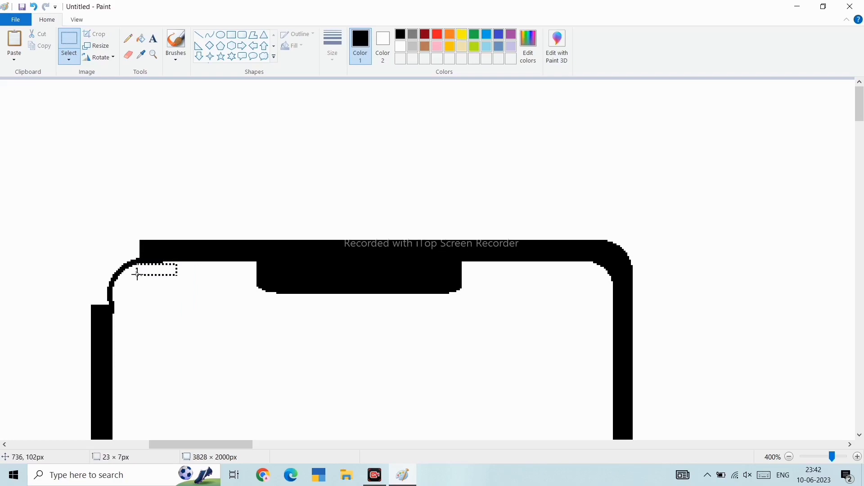
pyautogui.moveTo(123, 270); pyautogui.dragTo(128, 286)
pyautogui.press('Delete')
# - Draw a circle matching the corner radius at the frame's top-left to shape a rounded corner
pyautogui.click(221, 35)
pyautogui.moveTo(108, 252); pyautogui.dragTo(195, 344)
pyautogui.moveTo(166, 314); pyautogui.dragTo(151, 304)
pyautogui.moveTo(99, 335); pyautogui.dragTo(89, 331)
pyautogui.click(237, 366)
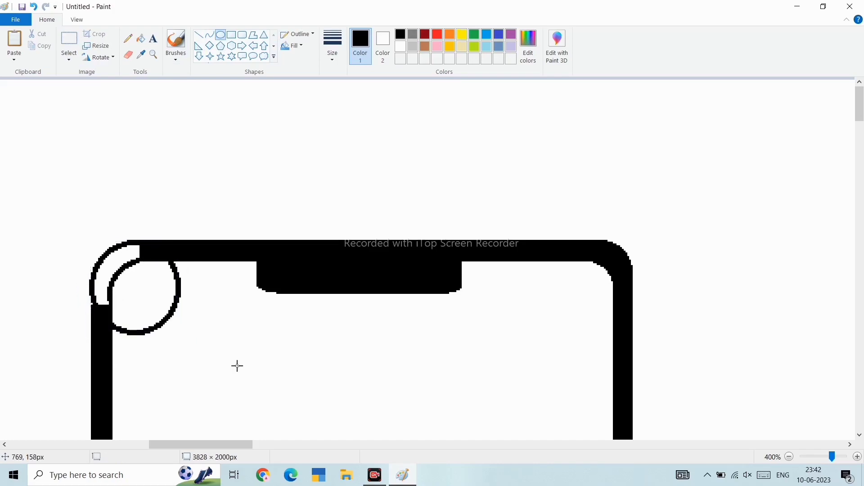
# - Erase the excess circle lines and fill the rounded top-left corner black
pyautogui.click(129, 54)
pyautogui.moveTo(171, 269)
pyautogui.mouseDown()
pyautogui.moveTo(172, 316)
pyautogui.moveTo(139, 335)
pyautogui.moveTo(120, 327)
pyautogui.mouseUp()
pyautogui.click(140, 39)
pyautogui.click(121, 256)
# - Select and copy the frame's rounded top-left corner
pyautogui.scroll(-4, 243, 231)
pyautogui.scroll(2, 244, 232)
pyautogui.hscroll(3, 245, 232)
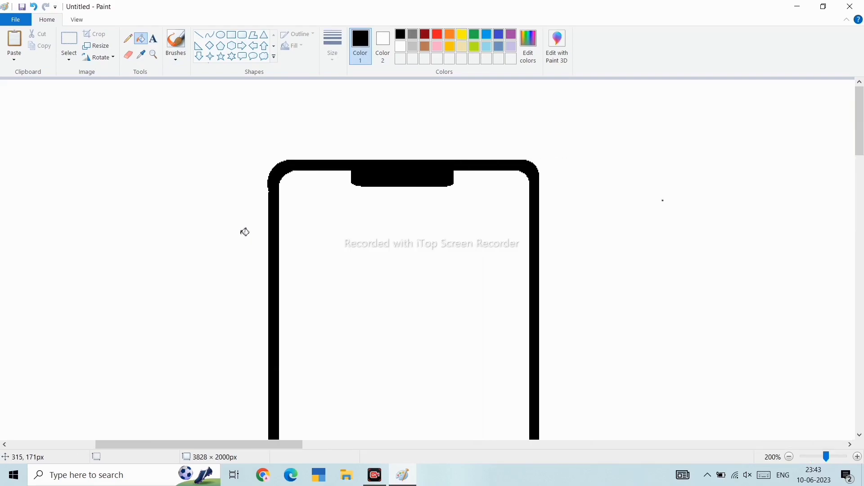
pyautogui.scroll(-2, 312, 226)
pyautogui.scroll(3, 382, 205)
pyautogui.hscroll(3, 383, 205)
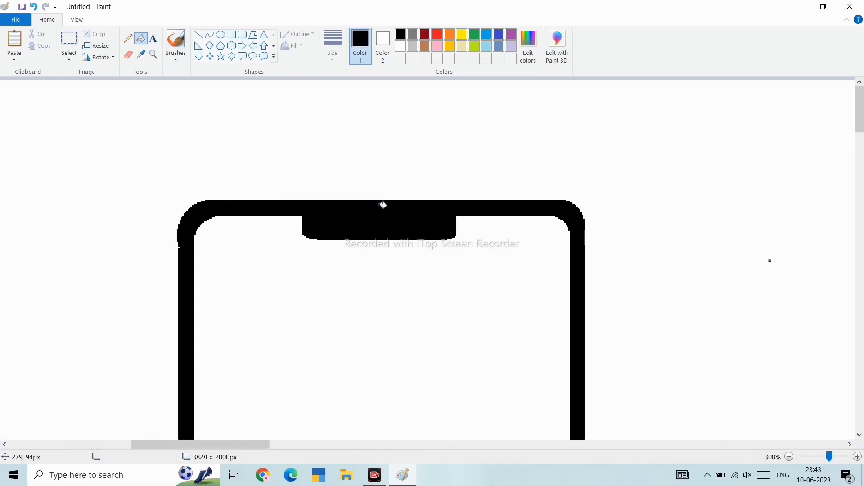
pyautogui.click(70, 40)
pyautogui.moveTo(249, 168); pyautogui.dragTo(215, 286)
# - Paste the corner copy, rotate it right 90° and delete it
pyautogui.hotkey('ctrl', 'v')
pyautogui.rightClick(36, 175)
pyautogui.moveTo(77, 272)
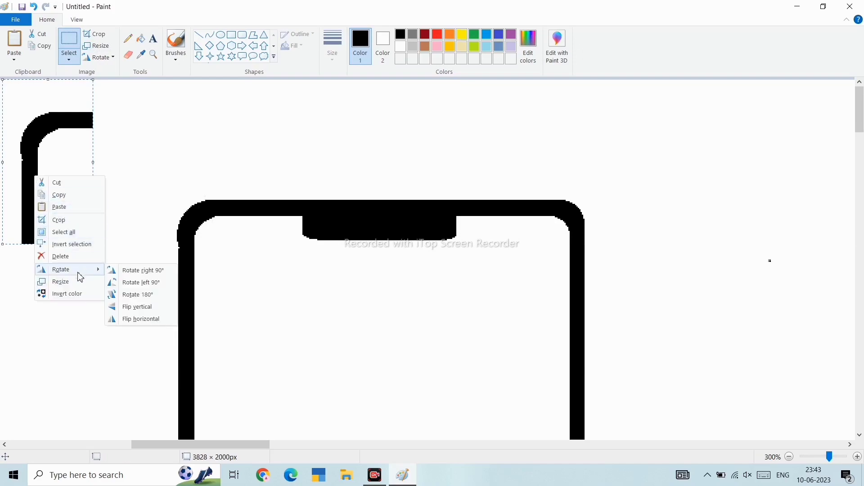
pyautogui.click(135, 271)
pyautogui.press('Delete')
# - Paste the corner copy, rotate it right 90° and move it onto the frame's top-right corner
pyautogui.hotkey('ctrl', 'v')
pyautogui.rightClick(37, 100)
pyautogui.moveTo(63, 196)
pyautogui.click(135, 200)
pyautogui.moveTo(69, 152); pyautogui.dragTo(541, 223)
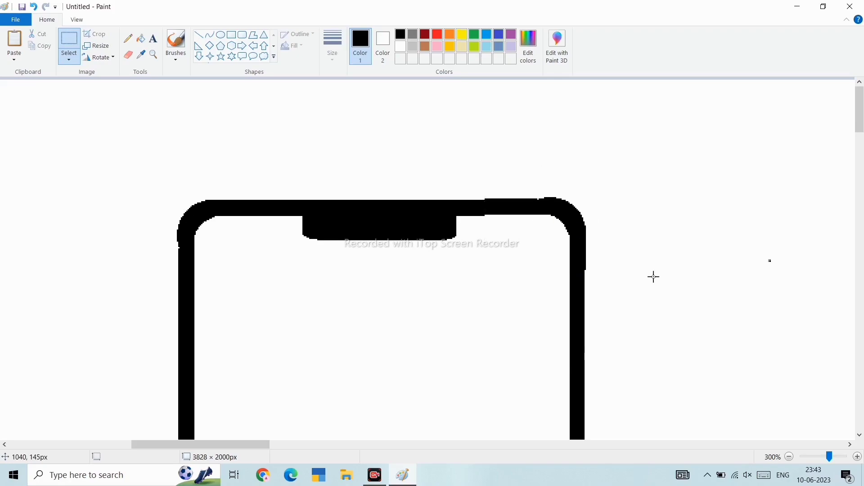
# - Paste another corner copy, rotate it right 90° and place it at the top-right corner
pyautogui.hotkey('ctrl', 'v')
pyautogui.rightClick(63, 140)
pyautogui.moveTo(96, 236)
pyautogui.click(157, 234)
pyautogui.moveTo(87, 154); pyautogui.dragTo(575, 240)
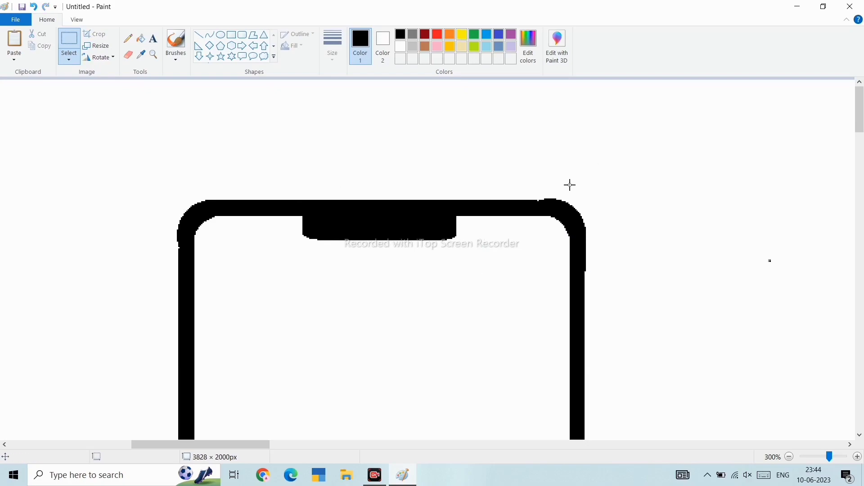
# - Select a section near the top-right corner, rotate it and reposition it to smooth the corner
pyautogui.moveTo(419, 293); pyautogui.dragTo(150, 303)
pyautogui.moveTo(379, 259); pyautogui.dragTo(232, 177)
pyautogui.rightClick(231, 176)
pyautogui.moveTo(261, 271)
pyautogui.click(330, 308)
pyautogui.keyDown('ctrl'); pyautogui.scroll(-2, 324, 151); pyautogui.keyUp('ctrl')
pyautogui.moveTo(267, 103); pyautogui.dragTo(142, 82)
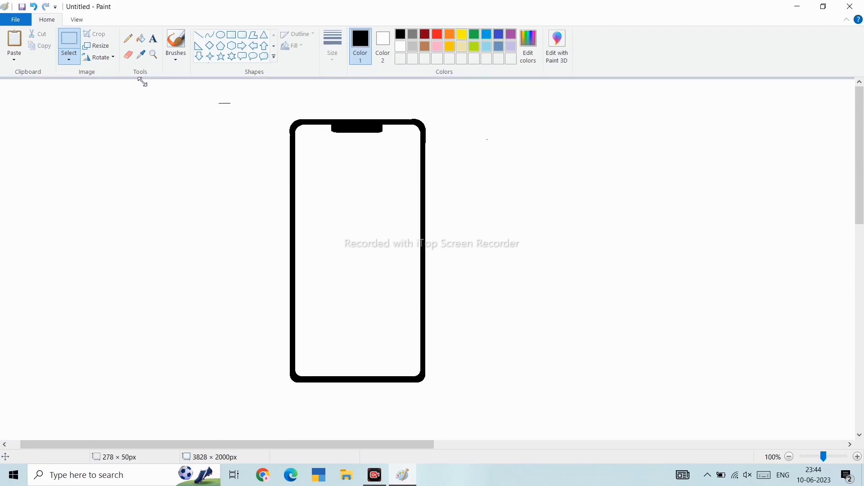
pyautogui.keyDown('ctrl'); pyautogui.scroll(3, 318, 212); pyautogui.keyUp('ctrl')
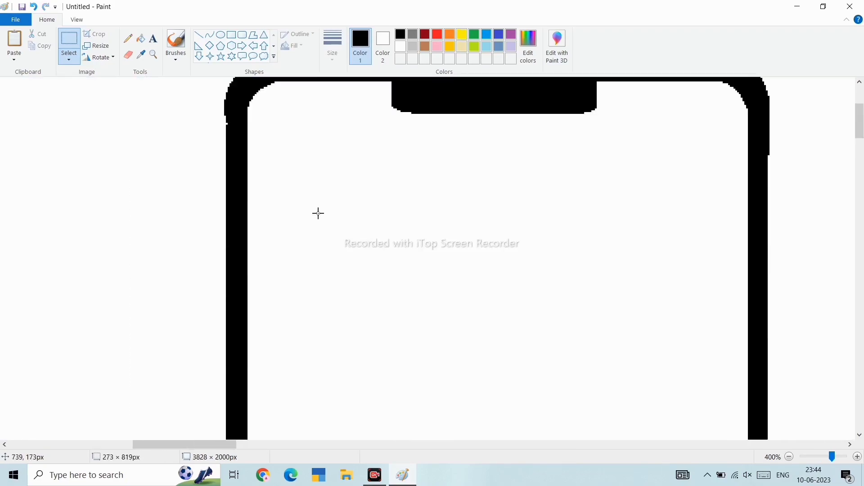
# - Draw a small rounded rectangle on the frame's upper left edge as a side button
pyautogui.click(234, 36)
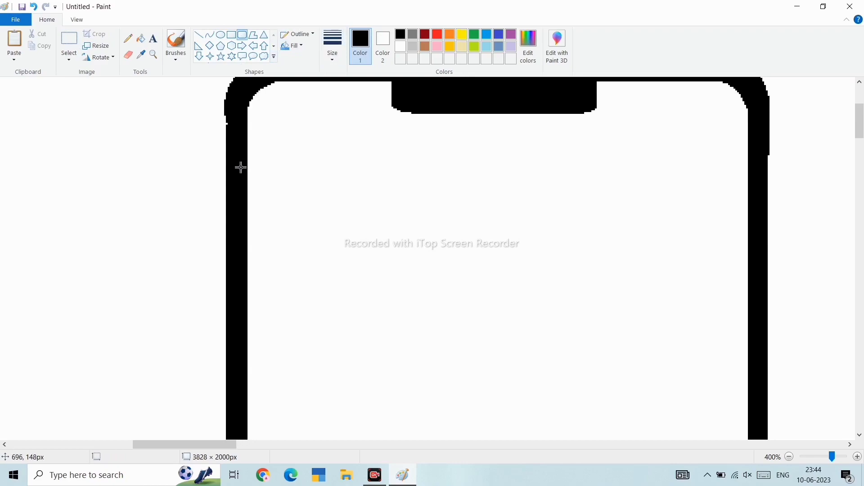
pyautogui.moveTo(231, 215); pyautogui.dragTo(218, 219)
pyautogui.keyDown('ctrl'); pyautogui.scroll(-3, 376, 227); pyautogui.keyUp('ctrl')
pyautogui.scroll(1, 377, 226)
pyautogui.keyDown('ctrl'); pyautogui.scroll(2, 377, 226); pyautogui.keyUp('ctrl')
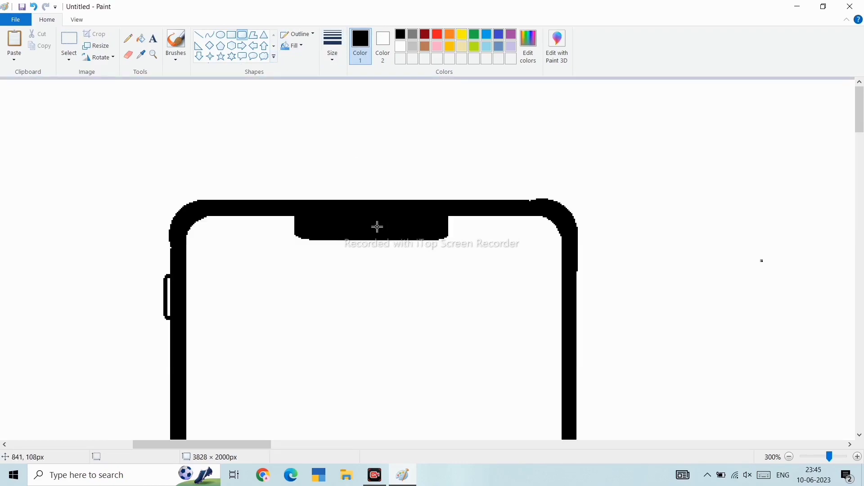
pyautogui.scroll(3, 236, 181)
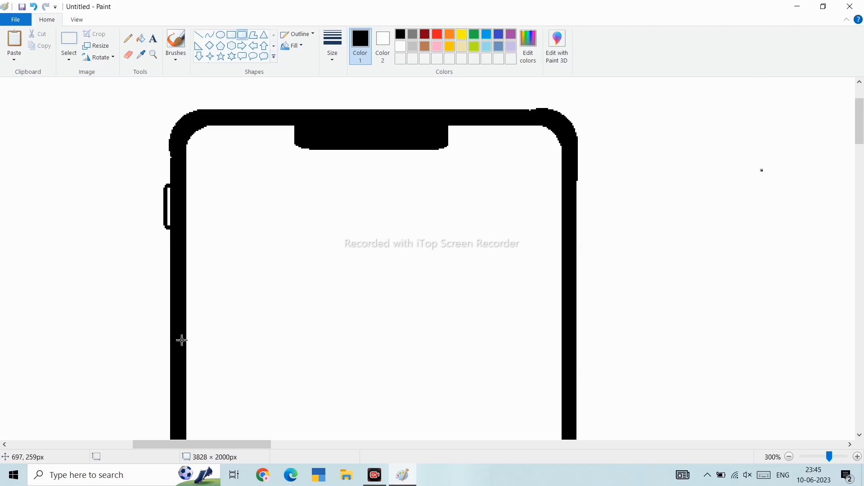
# - Draw a second left side button about 14 × 41 px and place a pasted copy just below it
pyautogui.moveTo(170, 338); pyautogui.dragTo(166, 401)
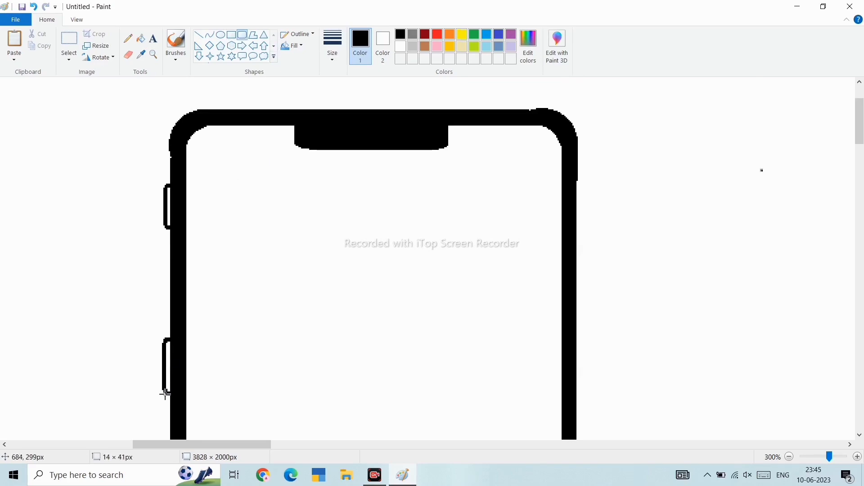
pyautogui.scroll(-3, 252, 347)
pyautogui.hotkey('ctrl', 'v')
pyautogui.hotkey('ctrl', 'z')
pyautogui.hotkey('ctrl', 'v')
pyautogui.moveTo(13, 108); pyautogui.dragTo(164, 247)
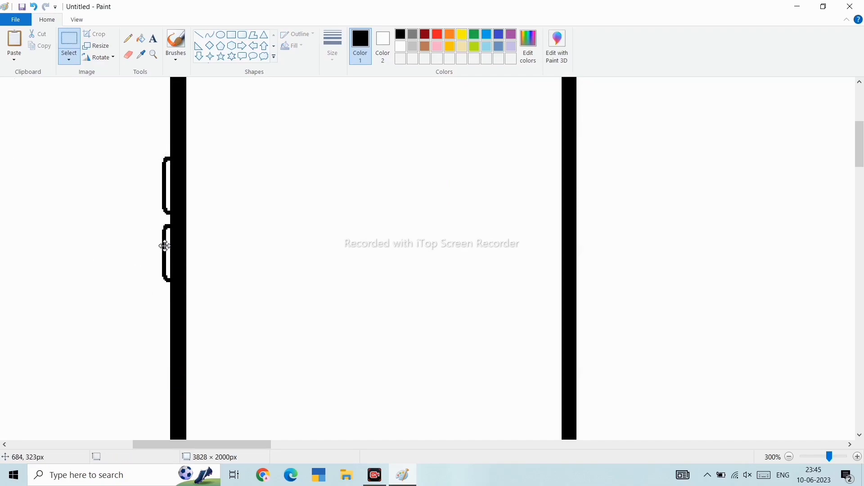
pyautogui.click(256, 259)
# - Draw a side button about 14 × 56 px on the frame's right edge
pyautogui.scroll(-3, 288, 261)
pyautogui.scroll(2, 288, 260)
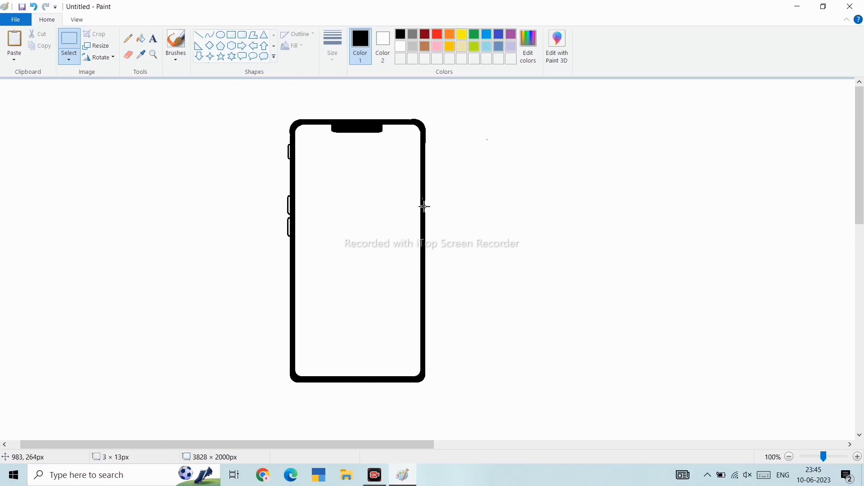
pyautogui.click(243, 35)
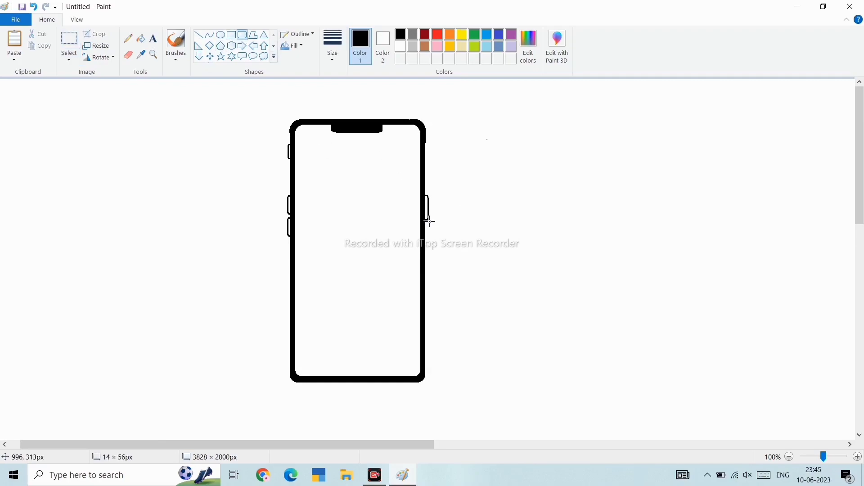
pyautogui.moveTo(430, 240); pyautogui.dragTo(431, 230)
pyautogui.click(486, 233)
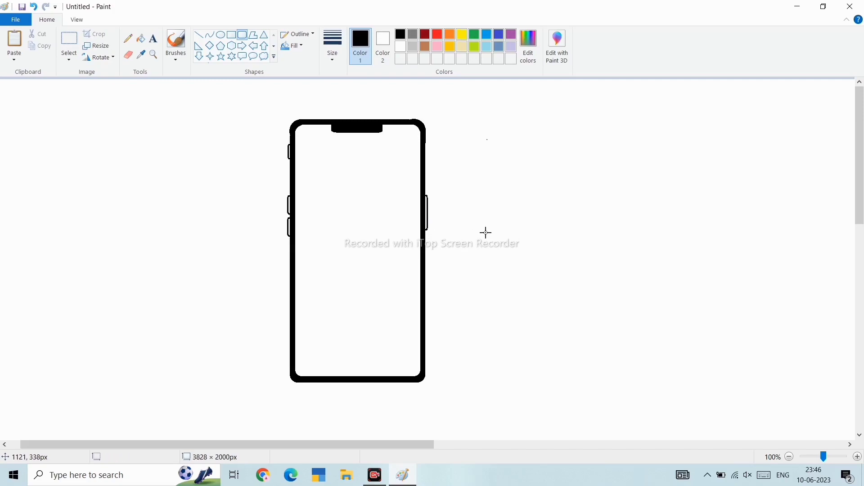
# - Try drawing small ovals near the notch and elsewhere, undoing each attempt
pyautogui.scroll(2, 369, 134)
pyautogui.hscroll(10, 369, 134)
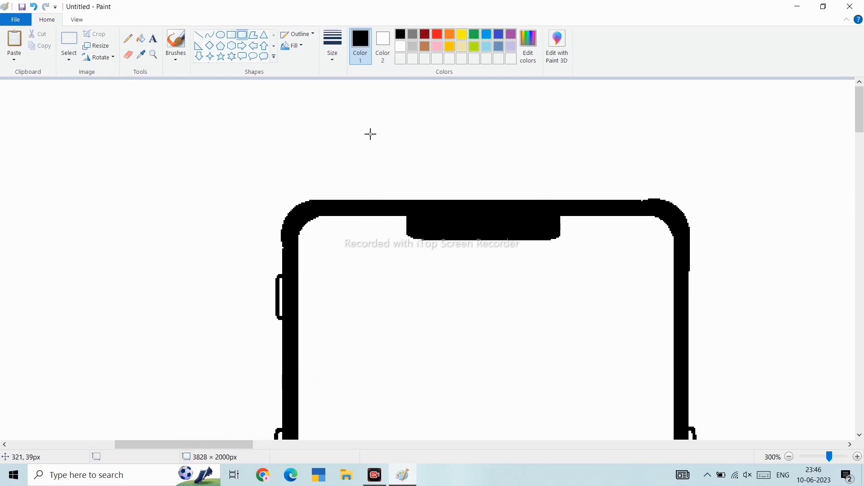
pyautogui.click(220, 36)
pyautogui.moveTo(435, 248); pyautogui.dragTo(421, 226)
pyautogui.click(496, 269)
pyautogui.moveTo(503, 278); pyautogui.dragTo(520, 299)
pyautogui.hotkey('ctrl', 'z')
pyautogui.moveTo(496, 268)
pyautogui.mouseDown()
pyautogui.moveTo(527, 300)
pyautogui.moveTo(533, 225)
pyautogui.moveTo(546, 223)
pyautogui.mouseUp()
pyautogui.click(585, 296)
pyautogui.scroll(-2, 561, 277)
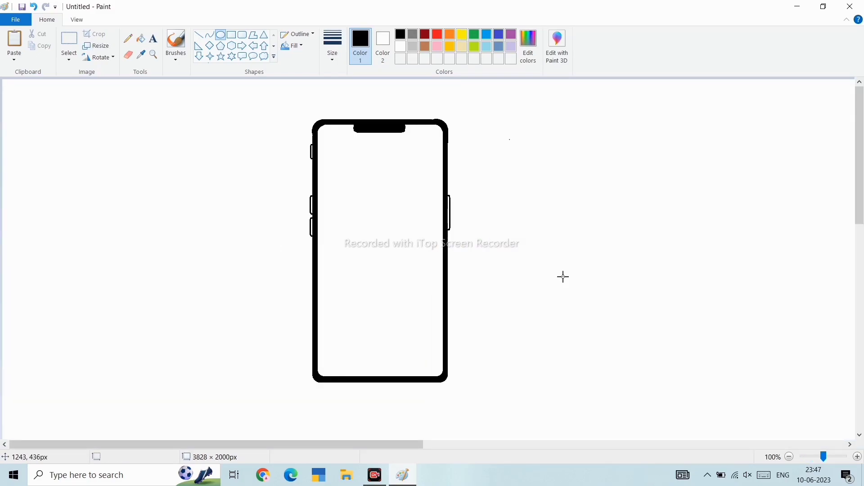
pyautogui.moveTo(464, 396)
pyautogui.mouseDown()
pyautogui.moveTo(277, 223)
pyautogui.moveTo(482, 417)
pyautogui.mouseUp()
pyautogui.hotkey('ctrl', 'z')
pyautogui.moveTo(258, 98); pyautogui.dragTo(188, 112)
pyautogui.hotkey('ctrl', 'z')
# - Duplicate the phone drawing beside the original and delete the copy
pyautogui.click(69, 45)
pyautogui.moveTo(288, 107); pyautogui.dragTo(430, 325)
pyautogui.hotkey('ctrl', 'c')
pyautogui.hotkey('ctrl', 'v')
pyautogui.moveTo(112, 235); pyautogui.dragTo(571, 260)
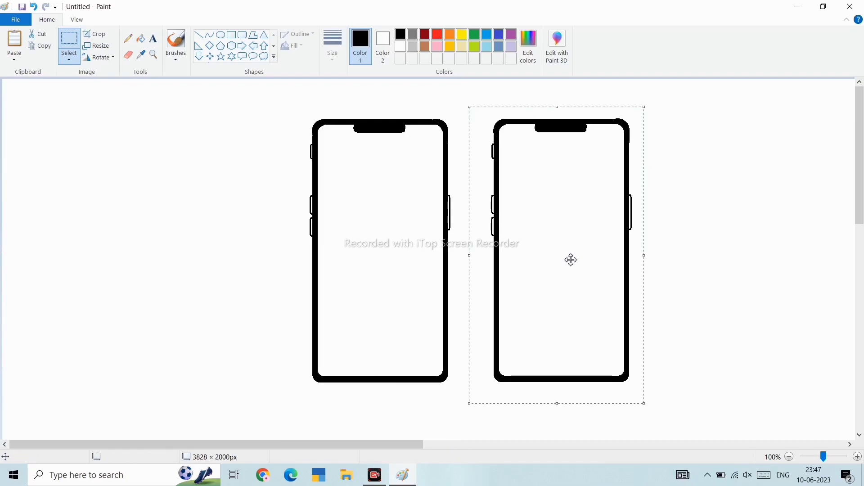
pyautogui.press('Delete')
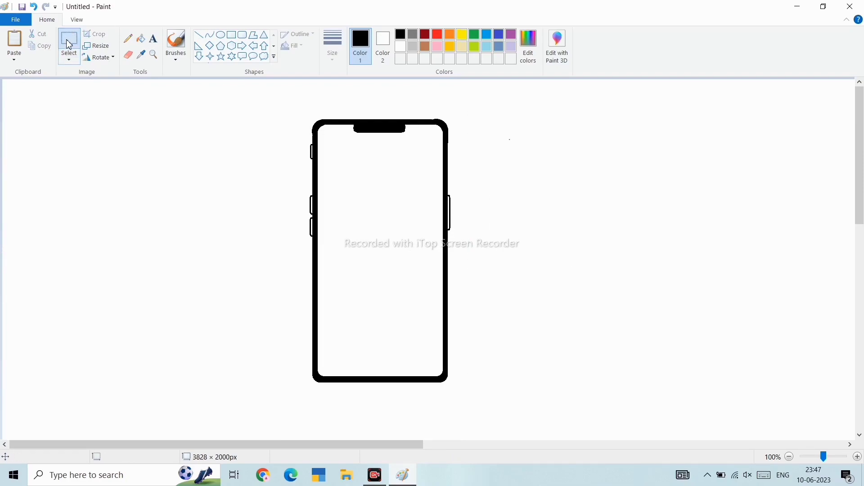
# - Copy the left half of the phone outline, paste it and try rotating the pasted copy before deleting it
pyautogui.moveTo(294, 419); pyautogui.dragTo(293, 393)
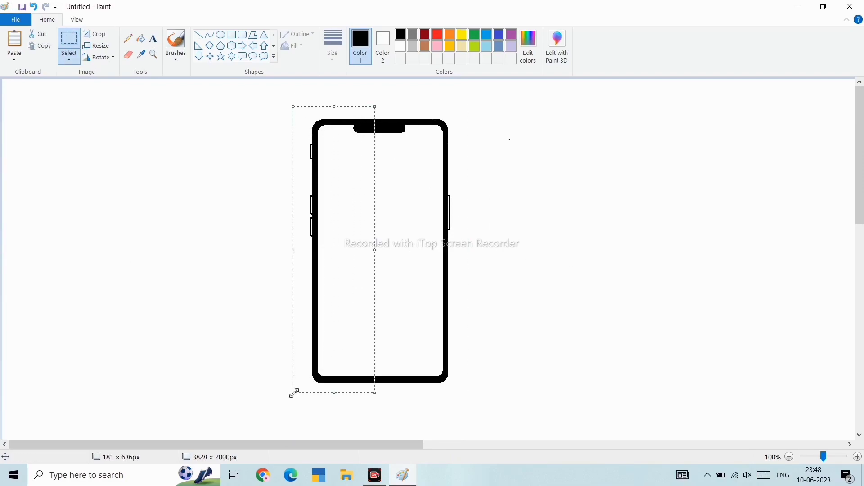
pyautogui.hotkey('ctrl', 'c')
pyautogui.hotkey('ctrl', 'v')
pyautogui.rightClick(54, 296)
pyautogui.moveTo(89, 392)
pyautogui.click(145, 391)
pyautogui.rightClick(95, 233)
pyautogui.moveTo(211, 288); pyautogui.dragTo(2, 197)
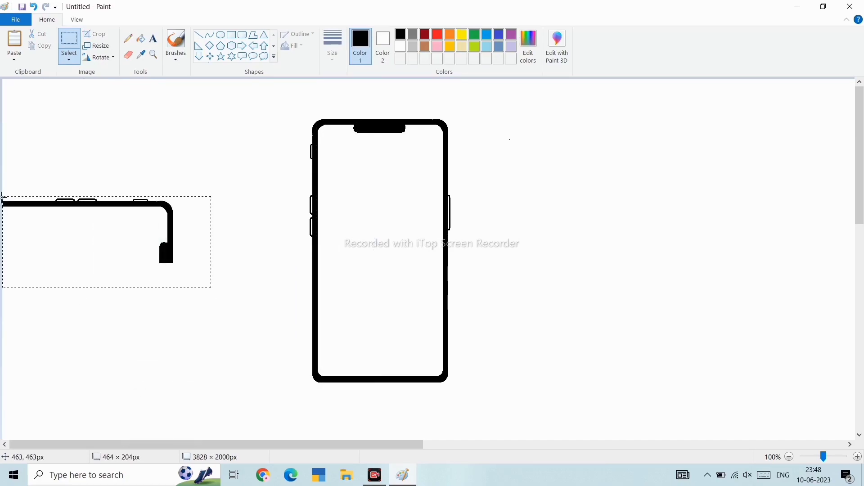
pyautogui.press('Delete')
pyautogui.hotkey('ctrl', 'v')
pyautogui.rightClick(67, 147)
pyautogui.moveTo(108, 241)
pyautogui.click(163, 255)
pyautogui.rightClick(131, 218)
pyautogui.moveTo(172, 311)
pyautogui.click(240, 312)
pyautogui.moveTo(139, 380); pyautogui.dragTo(8, 85)
pyautogui.press('Delete')
pyautogui.hotkey('ctrl', 'v')
pyautogui.rightClick(64, 167)
pyautogui.moveTo(99, 262)
pyautogui.click(158, 272)
pyautogui.click(141, 239)
pyautogui.hotkey('ctrl', 'z')
pyautogui.hotkey('ctrl', 'v')
pyautogui.rightClick(49, 217)
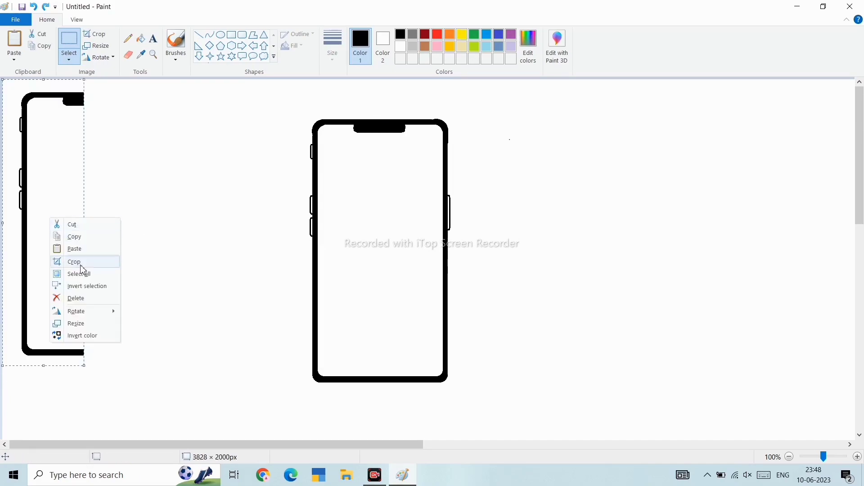
pyautogui.moveTo(81, 310)
pyautogui.click(138, 312)
pyautogui.click(136, 313)
pyautogui.moveTo(196, 271); pyautogui.dragTo(1, 190)
pyautogui.press('Delete')
# - Try rotating and flipping a pasted copy of the left half in several directions, undoing the attempts
pyautogui.hotkey('ctrl', 'v')
pyautogui.moveTo(69, 148); pyautogui.dragTo(189, 180)
pyautogui.rightClick(189, 180)
pyautogui.moveTo(226, 273)
pyautogui.click(288, 274)
pyautogui.rightClick(236, 249)
pyautogui.moveTo(275, 346)
pyautogui.click(339, 343)
pyautogui.rightClick(199, 291)
pyautogui.moveTo(235, 386)
pyautogui.click(288, 386)
pyautogui.rightClick(179, 279)
pyautogui.click(286, 373)
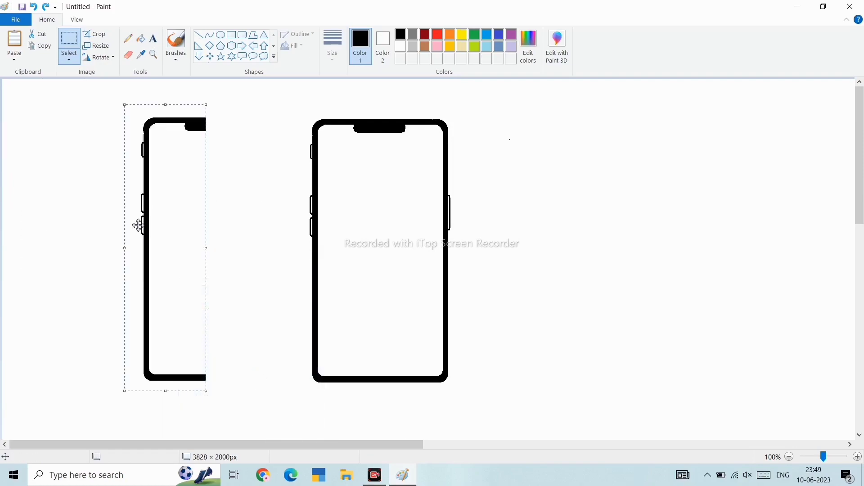
pyautogui.rightClick(130, 211)
pyautogui.moveTo(184, 293)
pyautogui.click(221, 297)
pyautogui.rightClick(175, 258)
pyautogui.moveTo(211, 350)
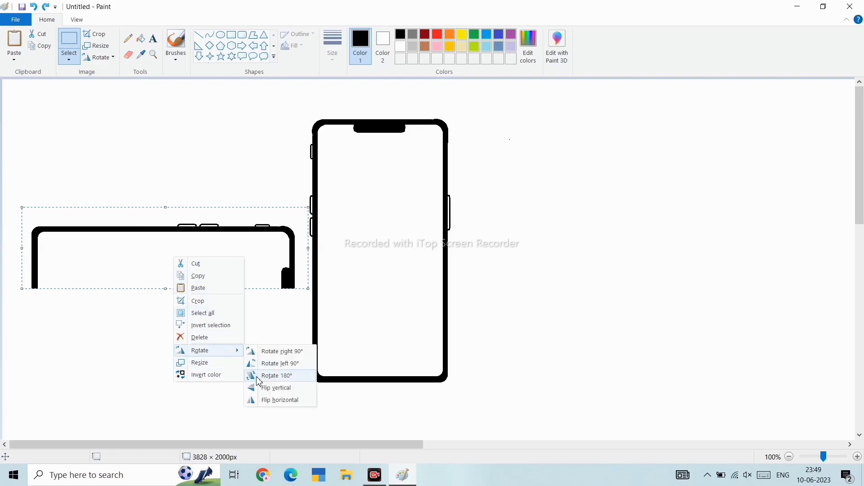
pyautogui.click(270, 374)
pyautogui.rightClick(203, 244)
pyautogui.click(297, 385)
pyautogui.rightClick(198, 222)
pyautogui.moveTo(229, 316)
pyautogui.click(290, 316)
pyautogui.click(213, 281)
pyautogui.hotkey('ctrl', 'z')
pyautogui.rightClick(40, 219)
pyautogui.moveTo(64, 315)
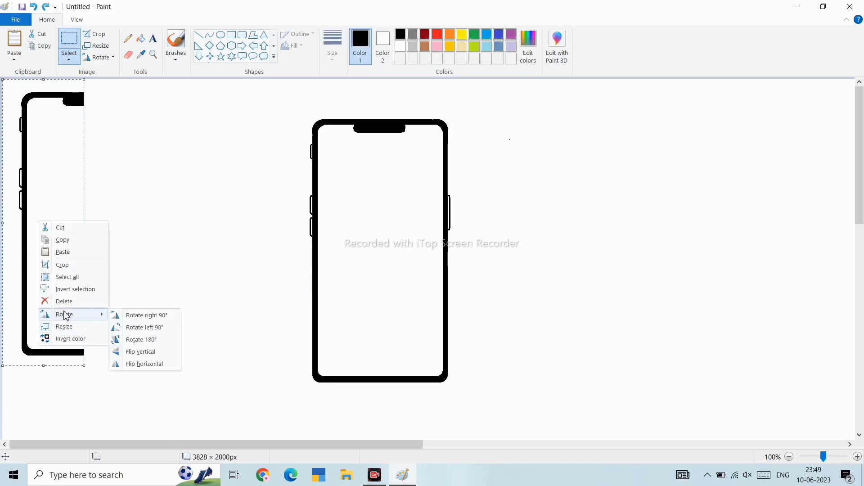
pyautogui.click(143, 363)
pyautogui.hotkey('ctrl', 'z')
# - Paste the left half again, flip it horizontally and place it to the right of the original phone
pyautogui.hotkey('ctrl', 'v')
pyautogui.moveTo(29, 283); pyautogui.dragTo(553, 305)
pyautogui.rightClick(552, 306)
pyautogui.moveTo(574, 399)
pyautogui.click(656, 449)
pyautogui.moveTo(629, 299); pyautogui.dragTo(646, 298)
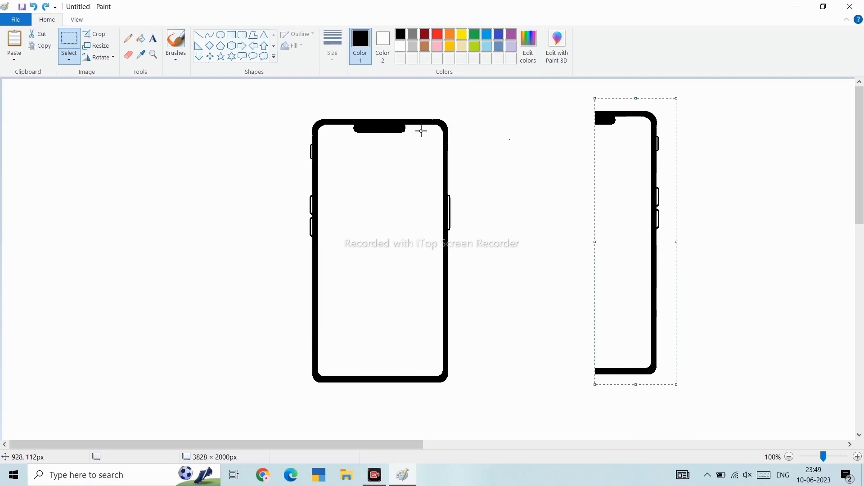
# - Copy the phone's right half, flip a pasted copy horizontally and join it to the flipped half to complete a second phone
pyautogui.moveTo(360, 114); pyautogui.dragTo(454, 382)
pyautogui.hotkey('ctrl', 'c')
pyautogui.hotkey('ctrl', 'v')
pyautogui.rightClick(71, 228)
pyautogui.moveTo(129, 320)
pyautogui.click(180, 378)
pyautogui.hotkey('ctrl', 'z')
pyautogui.hotkey('ctrl', 'v')
pyautogui.moveTo(53, 240); pyautogui.dragTo(575, 258)
pyautogui.rightClick(253, 255)
pyautogui.moveTo(281, 348)
pyautogui.click(352, 398)
pyautogui.click(689, 384)
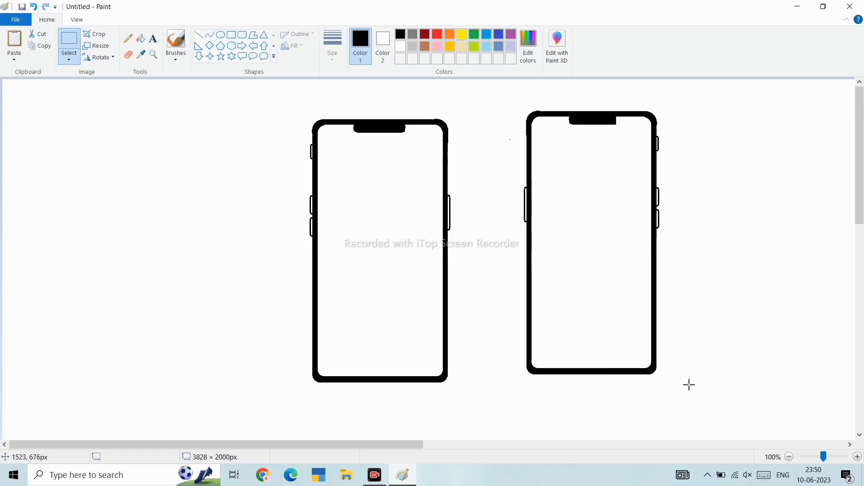
# - Select the second phone and move it slightly left and down to line up with the original
pyautogui.moveTo(663, 378); pyautogui.dragTo(503, 265)
pyautogui.moveTo(525, 104); pyautogui.dragTo(526, 104)
pyautogui.moveTo(557, 150); pyautogui.dragTo(541, 161)
# - Copy the original phone's notch and paste it onto the second phone's top edge
pyautogui.click(401, 145)
pyautogui.moveTo(389, 126); pyautogui.dragTo(388, 125)
pyautogui.hotkey('ctrl', 'c')
pyautogui.hotkey('ctrl', 'v')
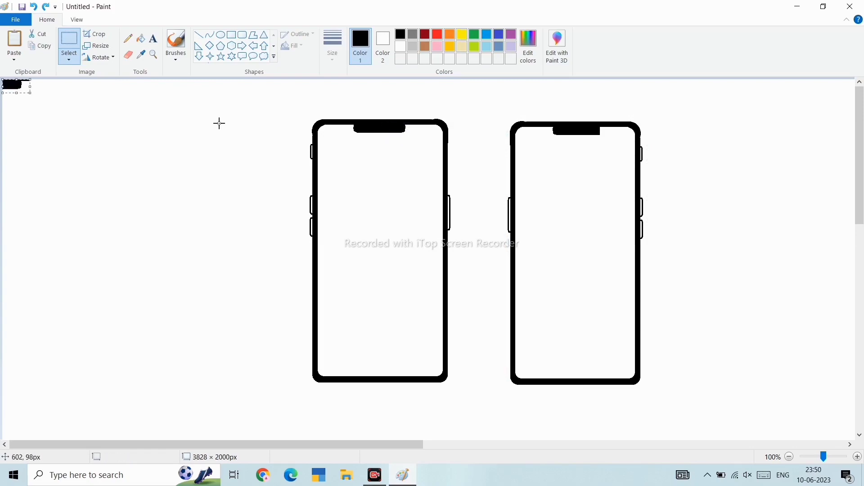
pyautogui.moveTo(18, 87); pyautogui.dragTo(597, 139)
pyautogui.moveTo(598, 138); pyautogui.dragTo(596, 142)
pyautogui.click(614, 171)
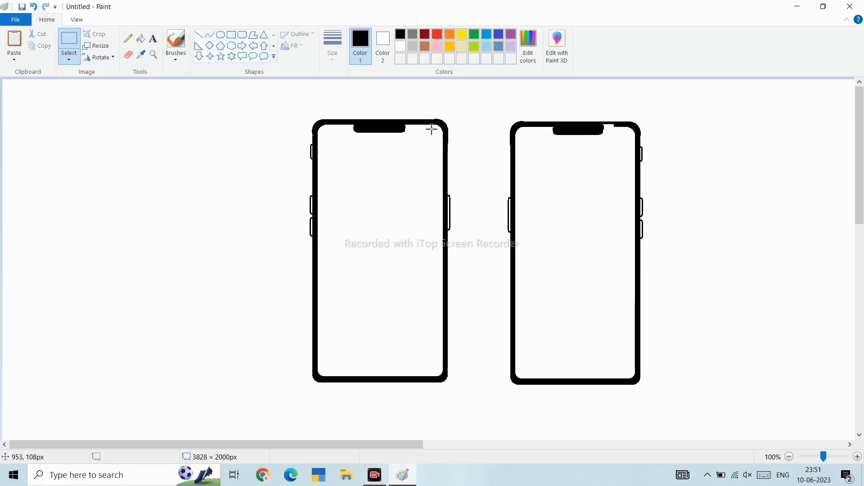
# - Use the Fill tool on the white gap beside the second phone's notch, zooming in to check the top edge
pyautogui.click(202, 36)
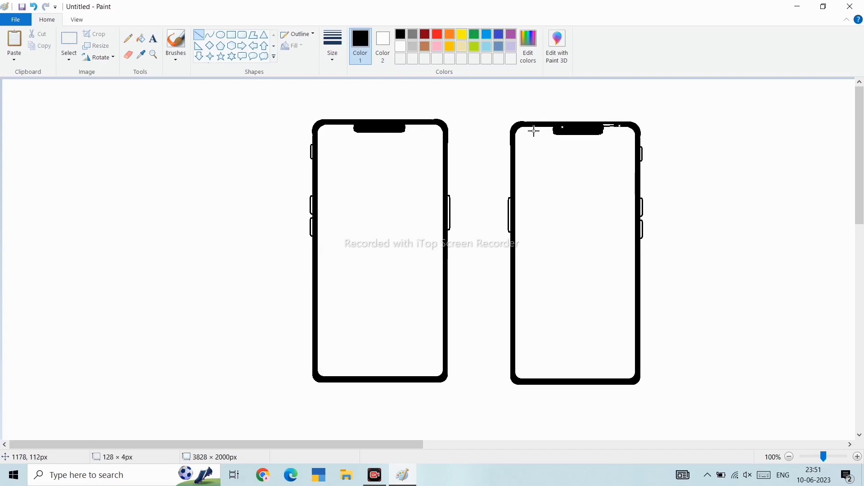
pyautogui.click(231, 36)
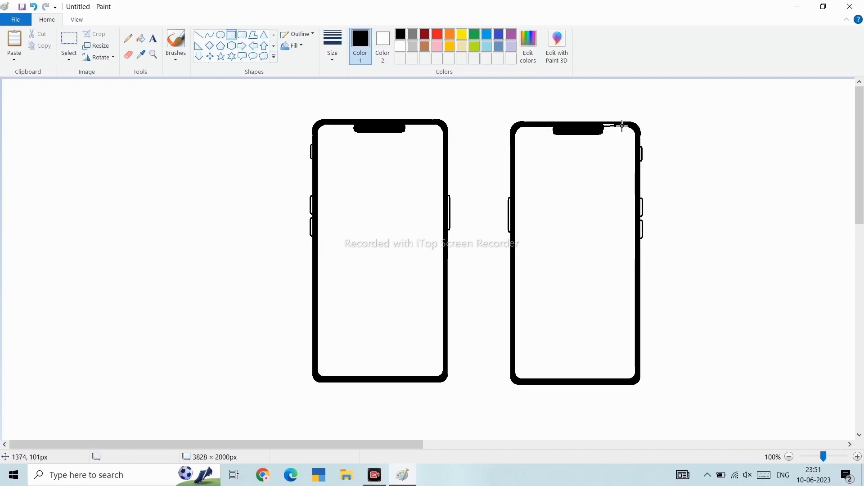
pyautogui.click(141, 38)
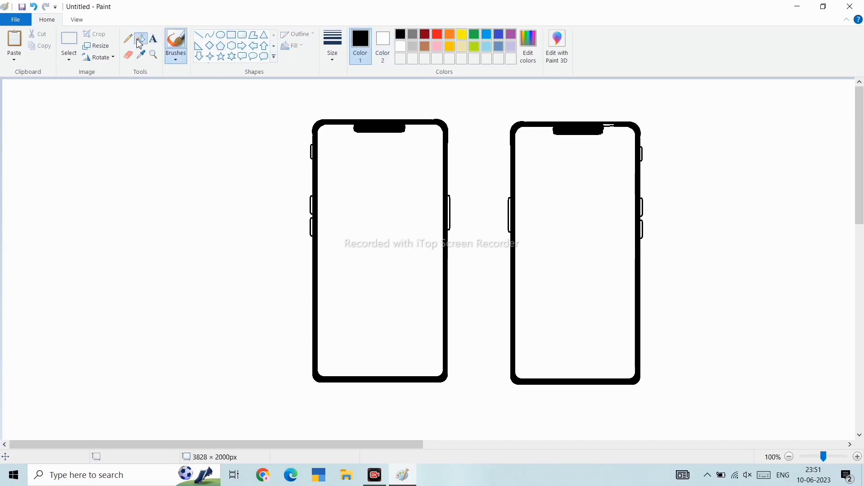
pyautogui.click(612, 129)
pyautogui.scroll(3, 616, 125)
pyautogui.hscroll(5, 614, 262)
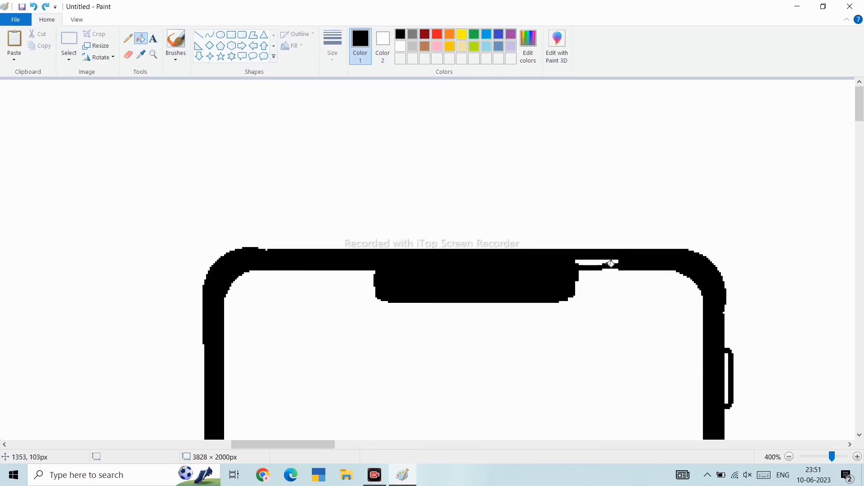
pyautogui.scroll(-3, 534, 224)
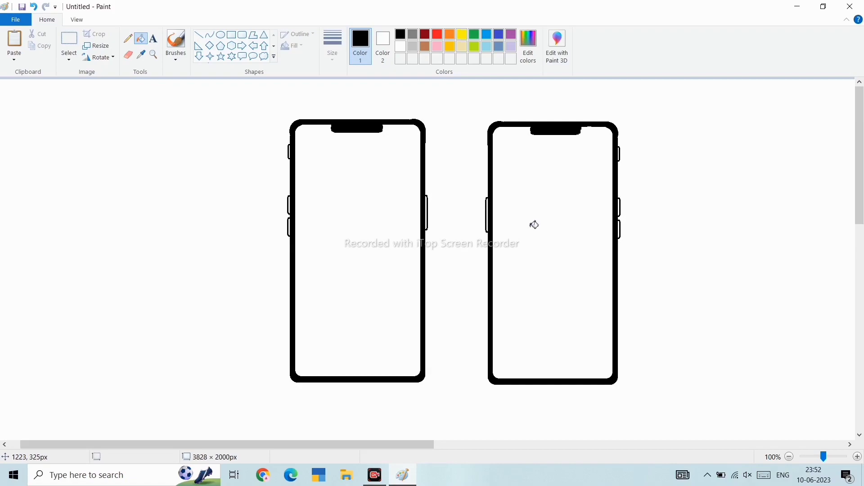
pyautogui.scroll(4, 534, 225)
pyautogui.hscroll(-15, 535, 225)
pyautogui.scroll(9, 534, 225)
pyautogui.scroll(-3, 534, 224)
pyautogui.hscroll(2, 534, 224)
pyautogui.hscroll(-10, 535, 224)
pyautogui.click(242, 34)
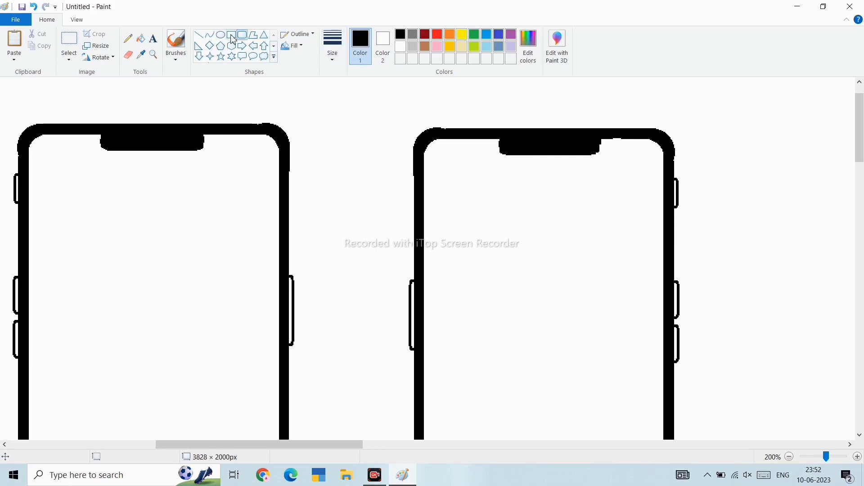
pyautogui.moveTo(604, 140); pyautogui.dragTo(494, 168)
pyautogui.press('Delete')
# - Select the notch on the second phone's top edge and delete it
pyautogui.click(69, 39)
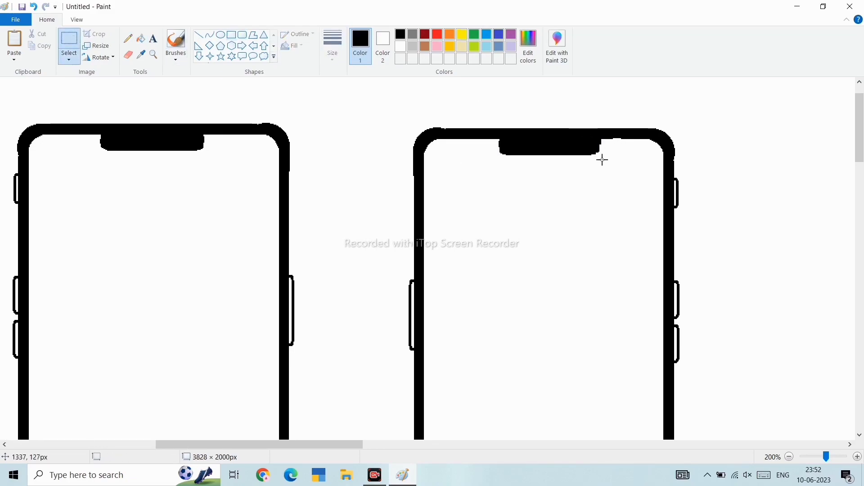
pyautogui.moveTo(523, 141); pyautogui.dragTo(494, 139)
pyautogui.press('Delete')
# - Draw a rounded-rectangle camera module about 72 × 83 px in the second phone's upper-left corner
pyautogui.scroll(-2, 335, 166)
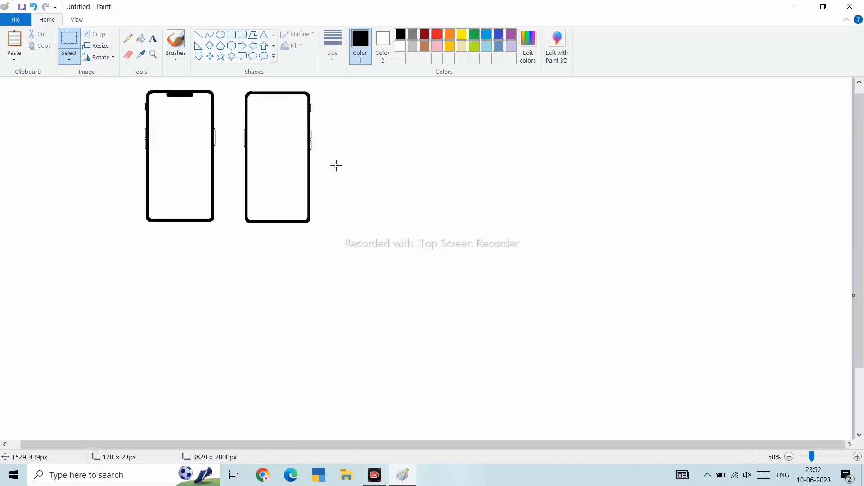
pyautogui.scroll(3, 336, 166)
pyautogui.hscroll(10, 336, 166)
pyautogui.scroll(-2, 336, 166)
pyautogui.click(242, 35)
pyautogui.scroll(2, 378, 162)
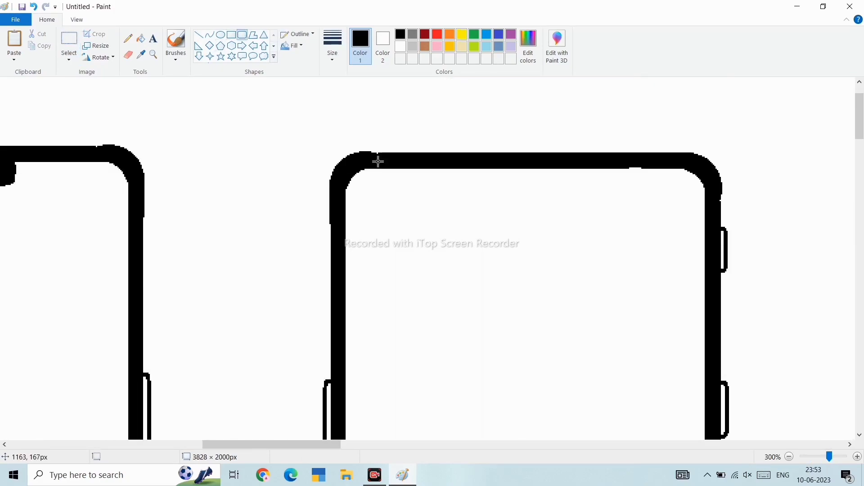
pyautogui.moveTo(370, 196); pyautogui.dragTo(465, 307)
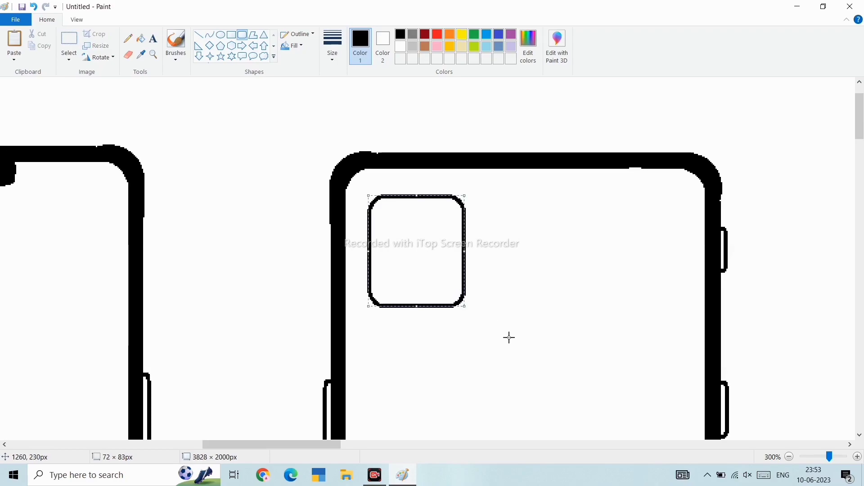
# - Draw a circular lens about 26 × 28 px in the camera module's upper-left corner
pyautogui.scroll(-4, 501, 357)
pyautogui.scroll(4, 501, 357)
pyautogui.scroll(-2, 616, 351)
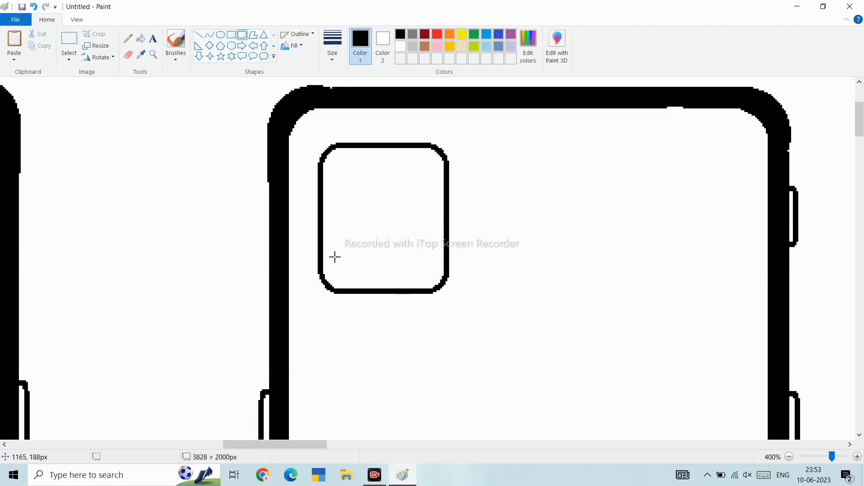
pyautogui.moveTo(335, 160); pyautogui.dragTo(381, 209)
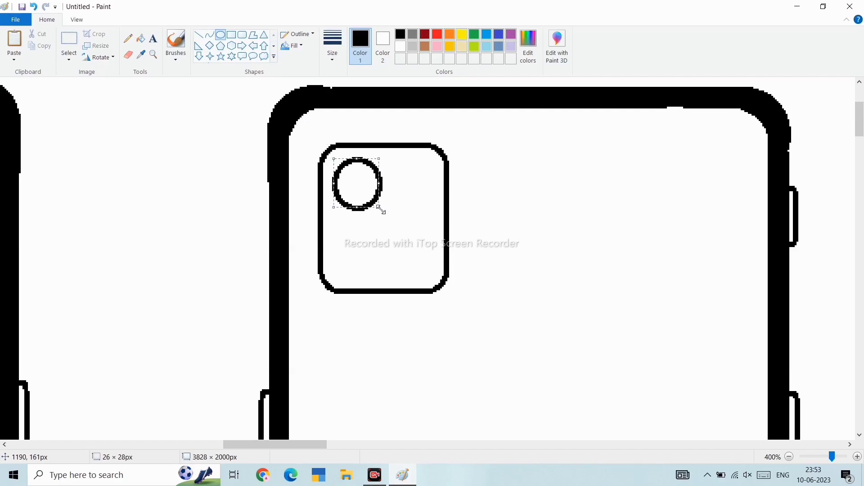
# - Draw a smaller concentric circle inside the first lens
pyautogui.click(316, 144)
pyautogui.moveTo(352, 182); pyautogui.dragTo(373, 216)
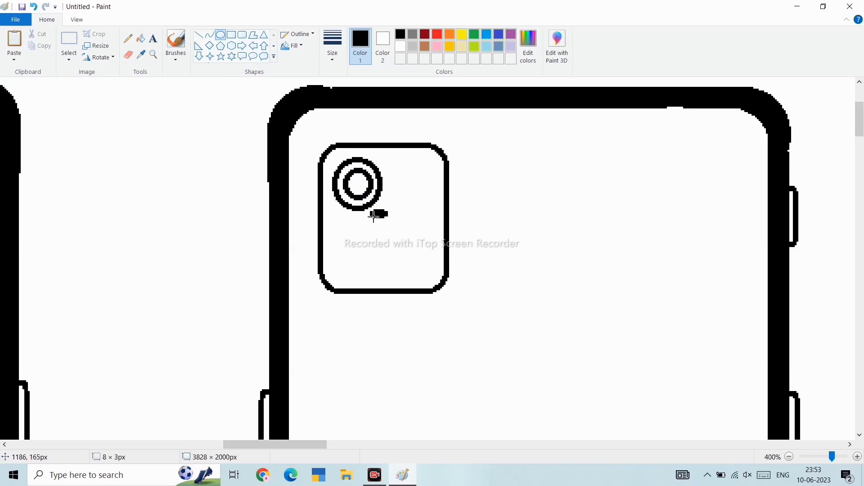
pyautogui.scroll(-3, 301, 126)
pyautogui.scroll(3, 301, 125)
pyautogui.hscroll(5, 302, 126)
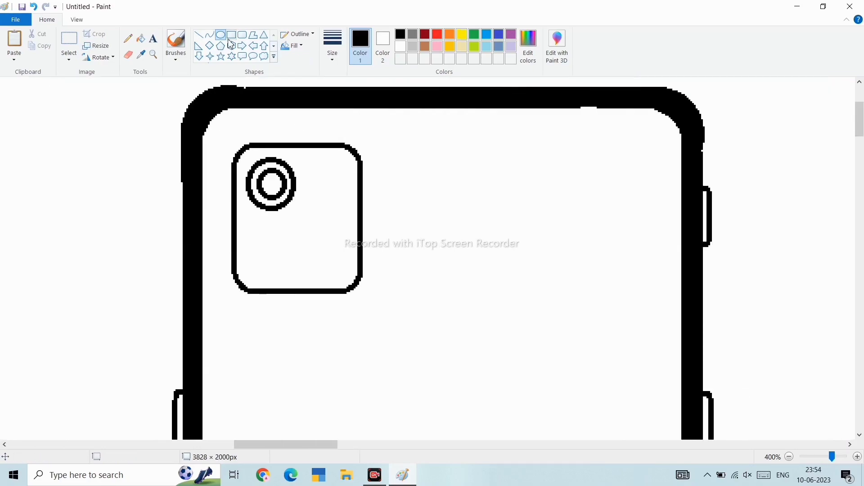
# - Copy the lens and place two pasted copies, one below it and one to its right inside the module
pyautogui.click(69, 39)
pyautogui.hotkey('ctrl', 'c')
pyautogui.hotkey('ctrl', 'v')
pyautogui.moveTo(31, 107); pyautogui.dragTo(264, 246)
pyautogui.press('Escape')
pyautogui.hotkey('ctrl', 'v')
pyautogui.moveTo(37, 127); pyautogui.dragTo(331, 235)
# - Draw a small oval in the module's upper-right corner and place a pasted copy in its lower-right corner
pyautogui.click(221, 35)
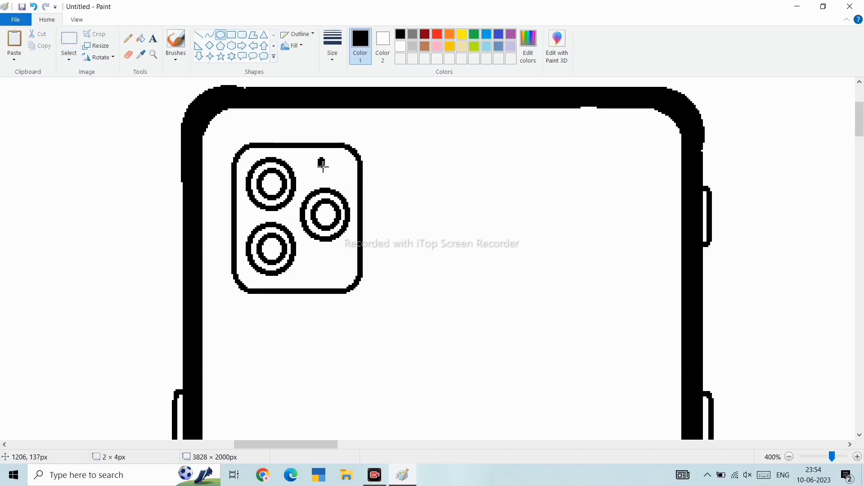
pyautogui.moveTo(334, 177); pyautogui.dragTo(335, 179)
pyautogui.click(70, 41)
pyautogui.hotkey('ctrl', 'c')
pyautogui.hotkey('ctrl', 'v')
pyautogui.moveTo(22, 97); pyautogui.dragTo(324, 272)
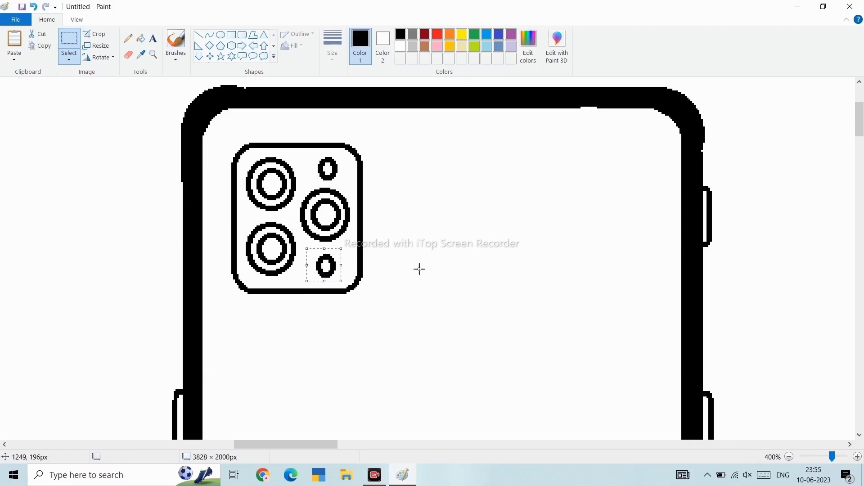
# - Try drawing ovals below the camera module on the second phone's back, then undo and delete them
pyautogui.scroll(-3, 459, 271)
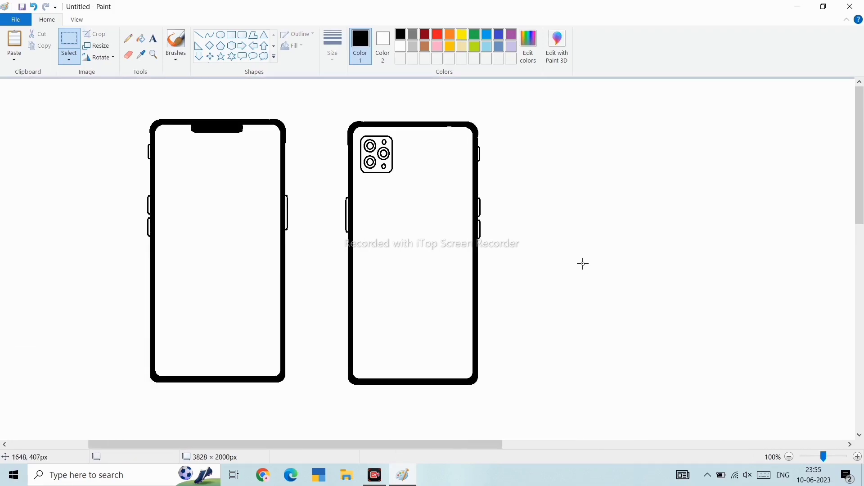
pyautogui.scroll(2, 583, 264)
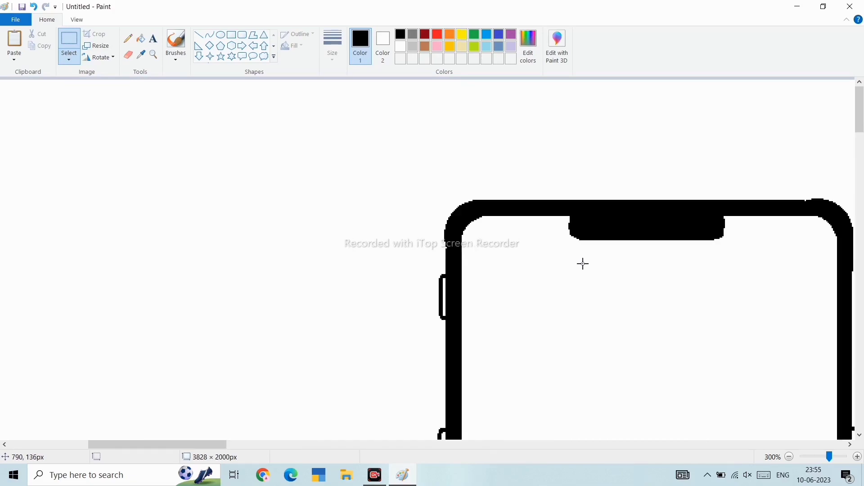
pyautogui.hscroll(10, 583, 263)
pyautogui.scroll(-4, 582, 263)
pyautogui.hscroll(5, 583, 264)
pyautogui.scroll(2, 583, 263)
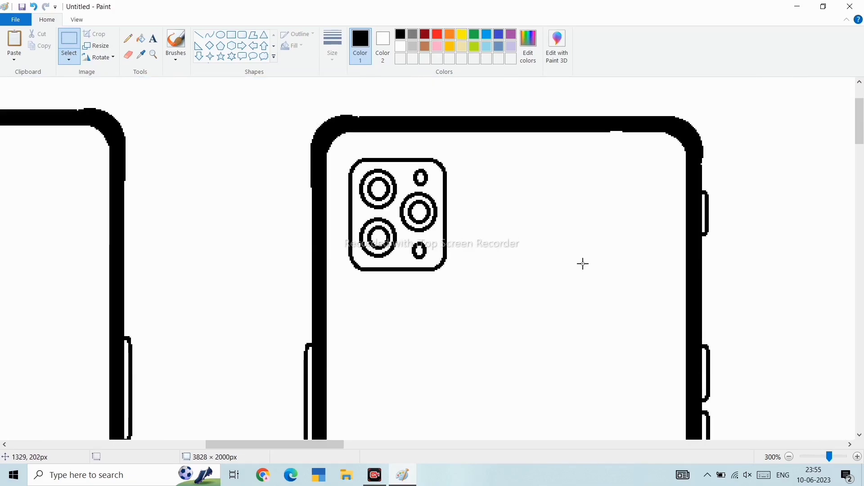
pyautogui.click(220, 35)
pyautogui.scroll(-2, 434, 321)
pyautogui.moveTo(457, 302); pyautogui.dragTo(511, 362)
pyautogui.scroll(-2, 511, 362)
pyautogui.hscroll(-5, 510, 362)
pyautogui.moveTo(425, 214); pyautogui.dragTo(416, 235)
pyautogui.click(442, 256)
pyautogui.keyDown('ctrl'); pyautogui.scroll(1, 441, 256); pyautogui.keyUp('ctrl')
pyautogui.scroll(-3, 409, 168)
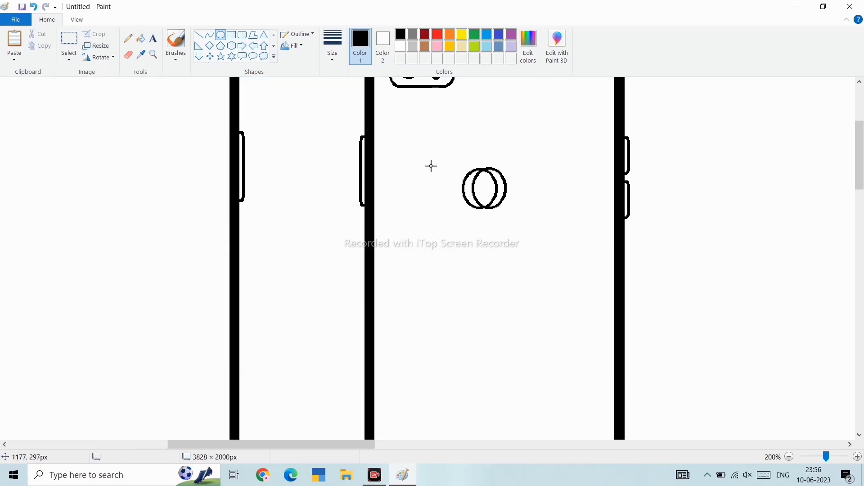
pyautogui.moveTo(508, 162); pyautogui.dragTo(447, 219)
pyautogui.hotkey('ctrl', 'z')
pyautogui.click(69, 40)
pyautogui.moveTo(521, 225); pyautogui.dragTo(421, 131)
pyautogui.press('Delete')
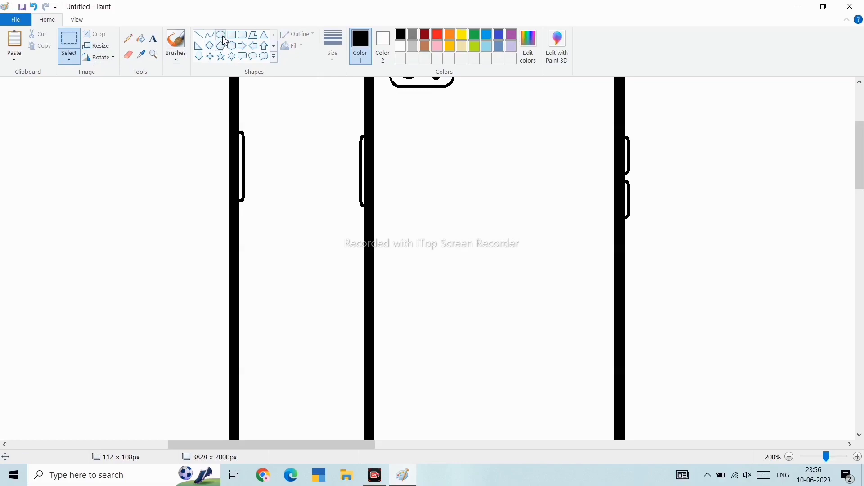
# - Draw two overlapping ovals below the camera module on the phone's back as the start of an apple logo
pyautogui.click(222, 36)
pyautogui.scroll(-1, 223, 36)
pyautogui.click(47, 21)
pyautogui.click(77, 20)
pyautogui.click(134, 47)
pyautogui.click(274, 106)
pyautogui.click(37, 47)
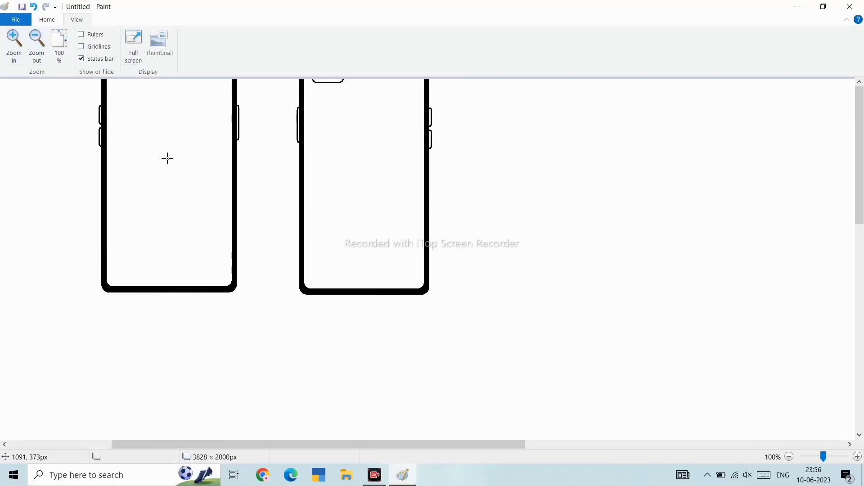
pyautogui.scroll(3, 166, 158)
pyautogui.click(47, 21)
pyautogui.click(219, 35)
pyautogui.scroll(3, 382, 226)
pyautogui.hscroll(10, 382, 226)
pyautogui.scroll(-5, 382, 226)
pyautogui.scroll(2, 382, 226)
pyautogui.moveTo(437, 266)
pyautogui.mouseDown()
pyautogui.moveTo(495, 347)
pyautogui.moveTo(543, 379)
pyautogui.mouseUp()
pyautogui.moveTo(495, 266); pyautogui.dragTo(590, 380)
pyautogui.moveTo(551, 344); pyautogui.dragTo(529, 342)
pyautogui.click(529, 223)
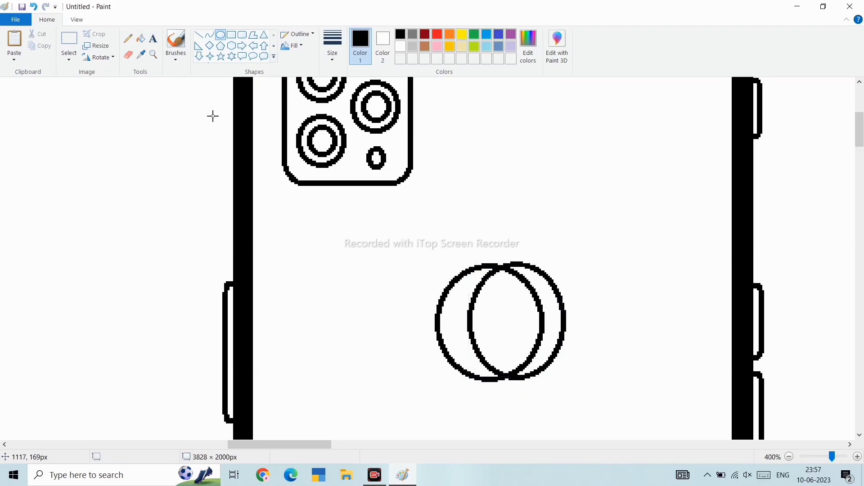
# - Erase the right part of the ovals, leaving a left arc, and add a short curved stroke at its bottom
pyautogui.click(128, 54)
pyautogui.moveTo(474, 308)
pyautogui.mouseDown()
pyautogui.moveTo(485, 355)
pyautogui.moveTo(519, 351)
pyautogui.moveTo(519, 379)
pyautogui.moveTo(541, 376)
pyautogui.moveTo(530, 286)
pyautogui.moveTo(504, 265)
pyautogui.moveTo(542, 277)
pyautogui.moveTo(565, 326)
pyautogui.mouseUp()
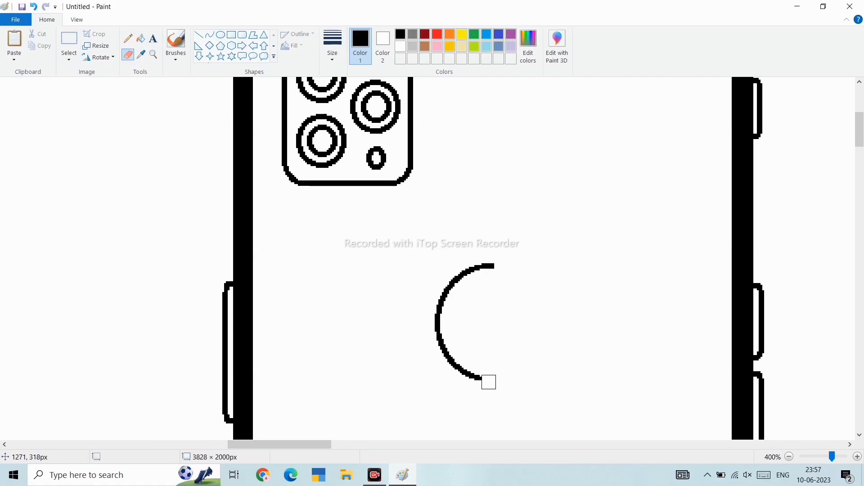
pyautogui.click(210, 36)
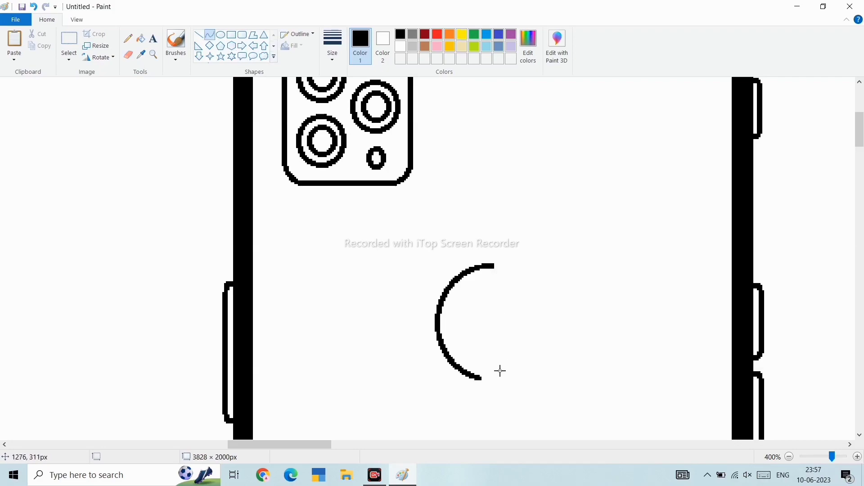
pyautogui.click(501, 361)
pyautogui.hotkey('ctrl', 'z')
pyautogui.moveTo(501, 355); pyautogui.dragTo(478, 378)
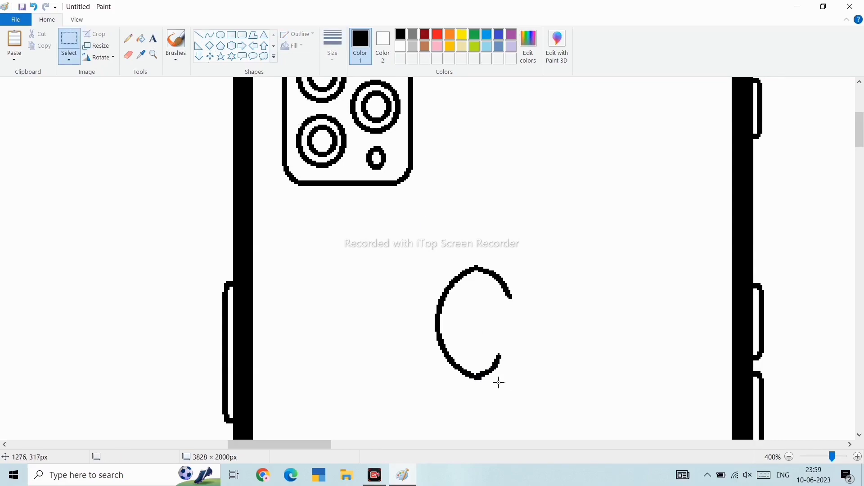
# - Copy the left arc, paste it, flip it horizontally and place it as the apple's right half
pyautogui.hotkey('ctrl', 'c')
pyautogui.hotkey('ctrl', 'v')
pyautogui.moveTo(48, 160)
pyautogui.mouseDown()
pyautogui.moveTo(579, 286)
pyautogui.moveTo(519, 343)
pyautogui.moveTo(529, 333)
pyautogui.moveTo(535, 338)
pyautogui.moveTo(521, 338)
pyautogui.moveTo(532, 341)
pyautogui.mouseUp()
pyautogui.rightClick(580, 286)
pyautogui.moveTo(605, 379)
pyautogui.click(681, 427)
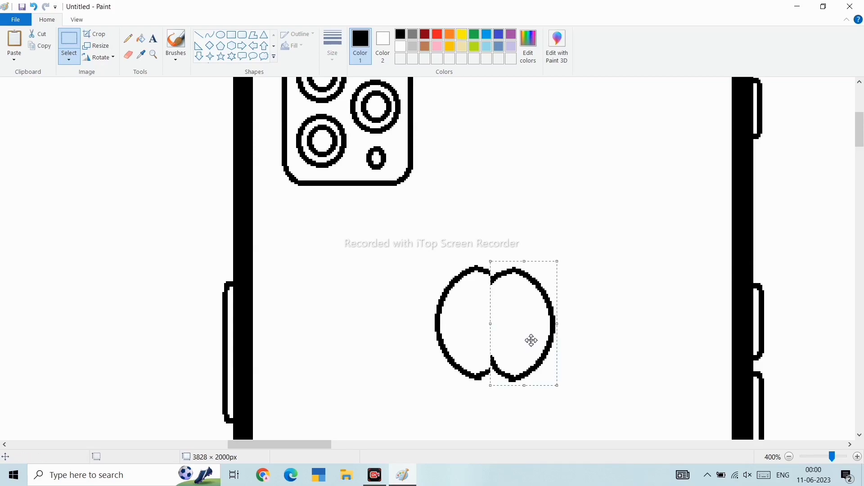
# - Cut a bite out of the apple's right side using an oval, deleting and erasing the overlapped outline
pyautogui.click(515, 242)
pyautogui.scroll(-3, 515, 241)
pyautogui.scroll(4, 515, 241)
pyautogui.scroll(2, 515, 241)
pyautogui.click(128, 55)
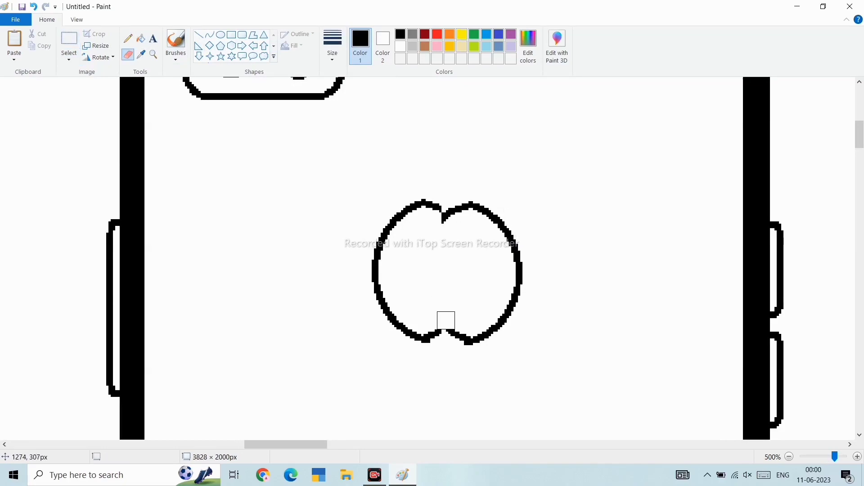
pyautogui.click(127, 38)
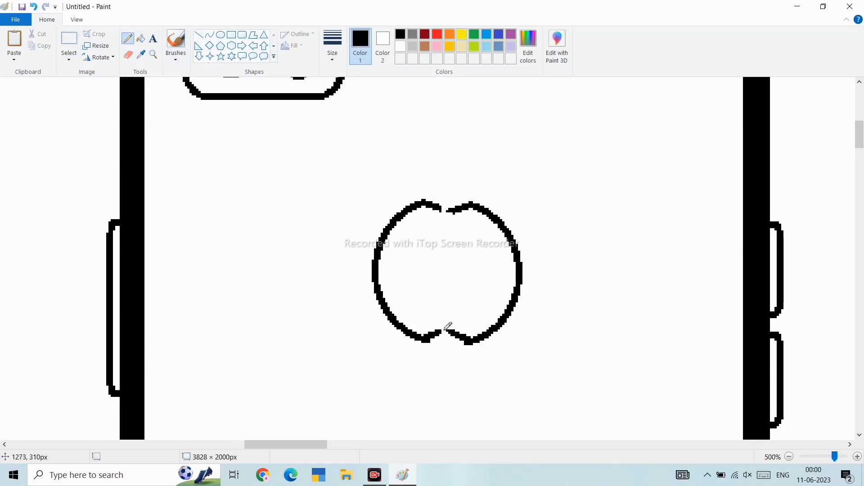
pyautogui.click(220, 40)
pyautogui.moveTo(525, 214); pyautogui.dragTo(609, 318)
pyautogui.moveTo(566, 264)
pyautogui.mouseDown()
pyautogui.moveTo(531, 258)
pyautogui.moveTo(552, 309)
pyautogui.mouseUp()
pyautogui.click(69, 44)
pyautogui.press('Delete')
pyautogui.click(128, 54)
pyautogui.moveTo(514, 239)
pyautogui.mouseDown()
pyautogui.moveTo(581, 253)
pyautogui.moveTo(545, 316)
pyautogui.mouseUp()
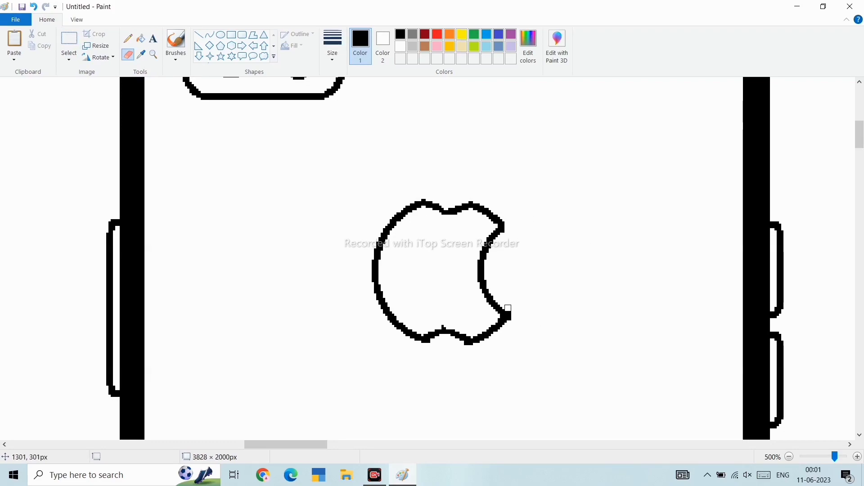
# - Draw a curved stroke above the apple as one edge of the leaf
pyautogui.scroll(-4, 517, 239)
pyautogui.scroll(2, 639, 252)
pyautogui.hscroll(8, 638, 252)
pyautogui.scroll(1, 639, 253)
pyautogui.hscroll(2, 863, 257)
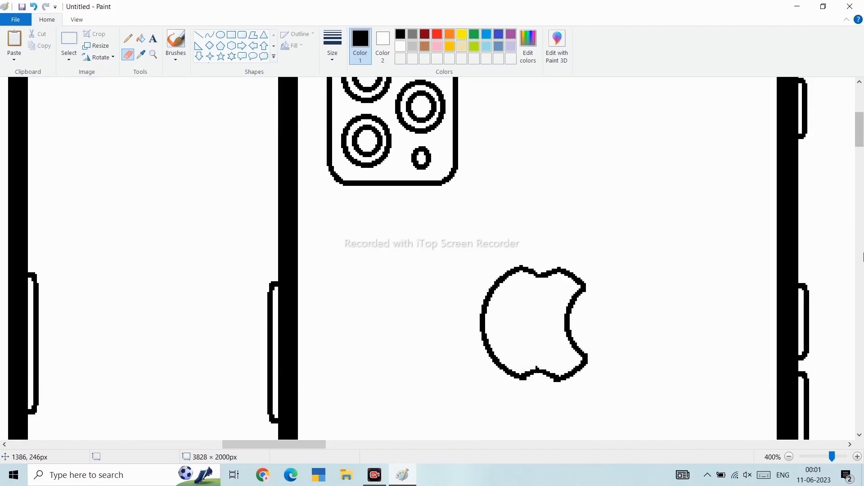
pyautogui.click(274, 57)
pyautogui.click(209, 35)
pyautogui.moveTo(516, 247); pyautogui.dragTo(547, 213)
pyautogui.moveTo(531, 230); pyautogui.dragTo(519, 224)
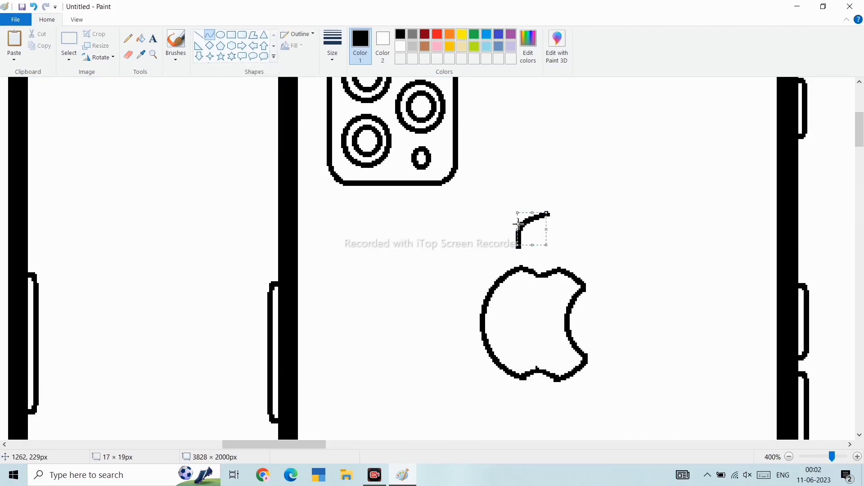
pyautogui.click(517, 252)
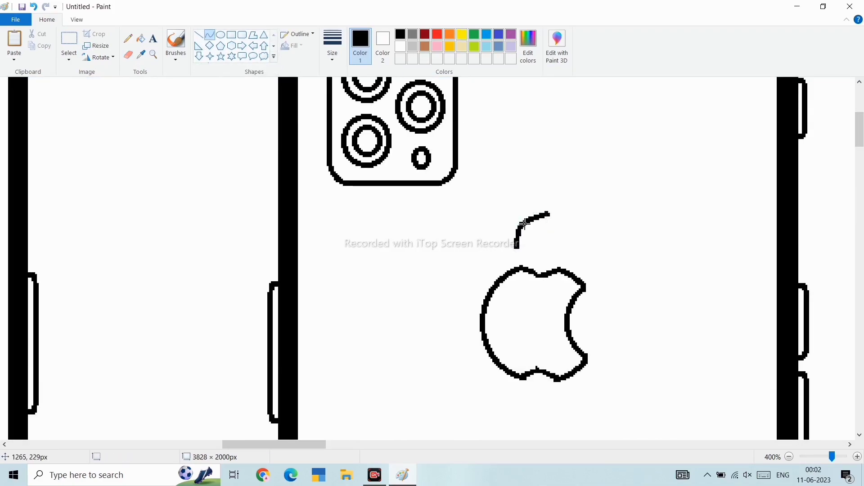
# - Copy the leaf curve, rotate and flip the pasted copy, and join it to the first curve to form the leaf
pyautogui.click(69, 39)
pyautogui.moveTo(513, 248); pyautogui.dragTo(554, 209)
pyautogui.hotkey('ctrl', 'c')
pyautogui.hotkey('ctrl', 'v')
pyautogui.moveTo(14, 95); pyautogui.dragTo(545, 202)
pyautogui.rightClick(545, 203)
pyautogui.moveTo(585, 295)
pyautogui.click(630, 345)
pyautogui.rightClick(550, 201)
pyautogui.click(636, 319)
pyautogui.rightClick(549, 203)
pyautogui.click(639, 295)
pyautogui.rightClick(555, 197)
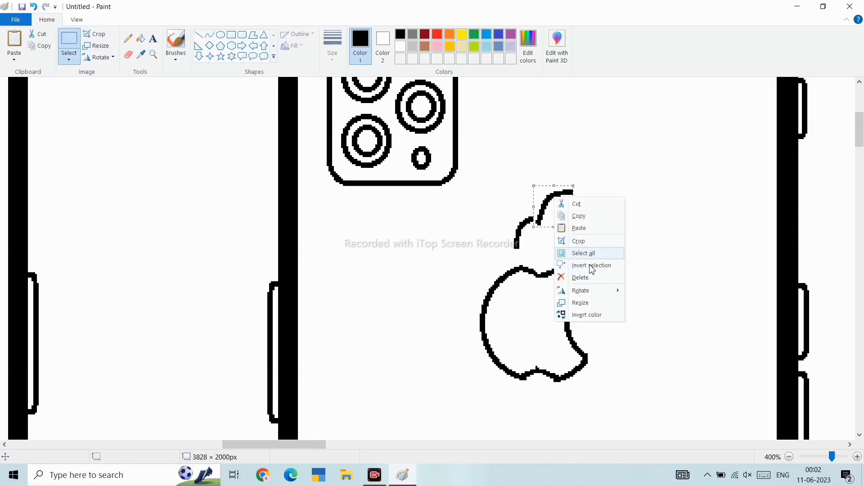
pyautogui.click(639, 319)
pyautogui.moveTo(559, 215)
pyautogui.mouseDown()
pyautogui.moveTo(542, 245)
pyautogui.moveTo(575, 252)
pyautogui.moveTo(546, 241)
pyautogui.moveTo(508, 258)
pyautogui.mouseUp()
pyautogui.click(209, 35)
pyautogui.click(520, 224)
pyautogui.click(68, 39)
pyautogui.moveTo(531, 242); pyautogui.dragTo(556, 252)
pyautogui.click(652, 364)
# - Draw a short line closing the apple's lower right edge and erase the excess
pyautogui.scroll(-3, 653, 364)
pyautogui.hscroll(-3, 653, 364)
pyautogui.scroll(3, 653, 364)
pyautogui.hscroll(15, 653, 364)
pyautogui.scroll(-5, 653, 364)
pyautogui.scroll(1, 653, 364)
pyautogui.click(210, 35)
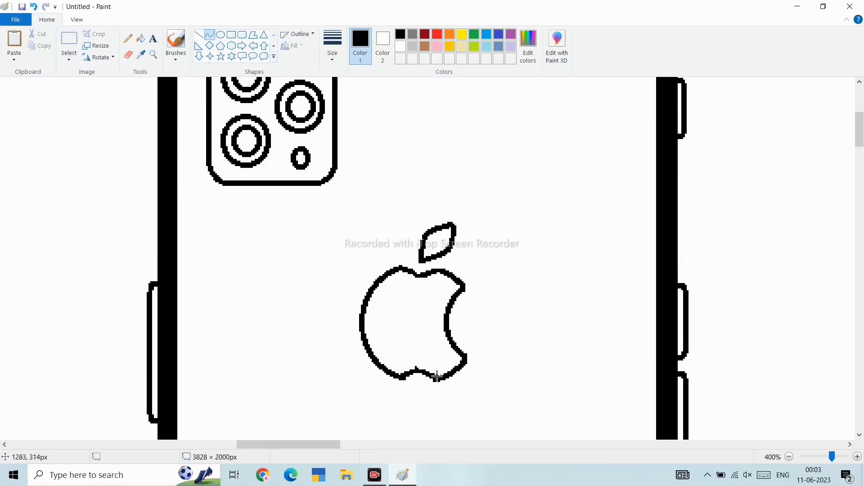
pyautogui.moveTo(460, 355); pyautogui.dragTo(441, 372)
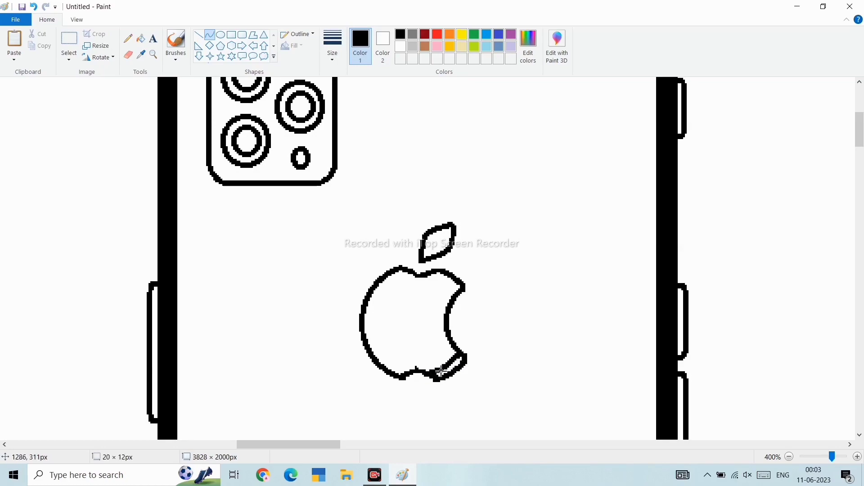
pyautogui.click(128, 54)
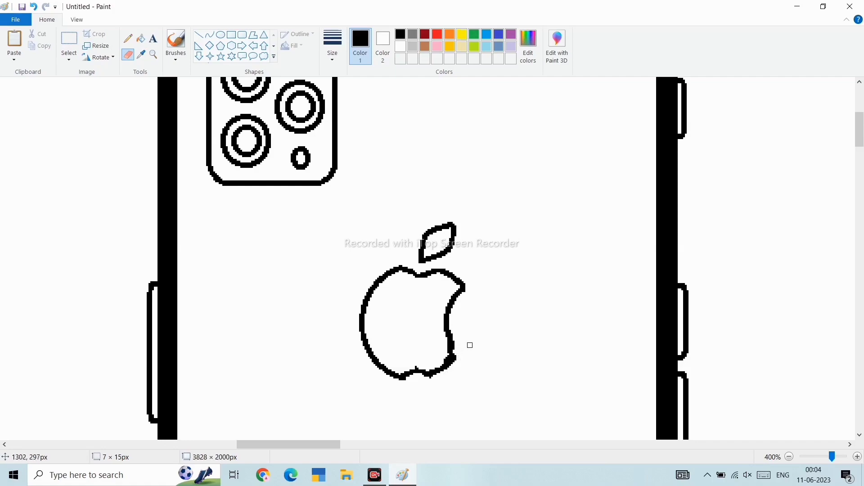
# - Select the leaf and move it slightly right so it sits above the apple
pyautogui.scroll(-5, 468, 340)
pyautogui.scroll(4, 838, 193)
pyautogui.scroll(-3, 839, 193)
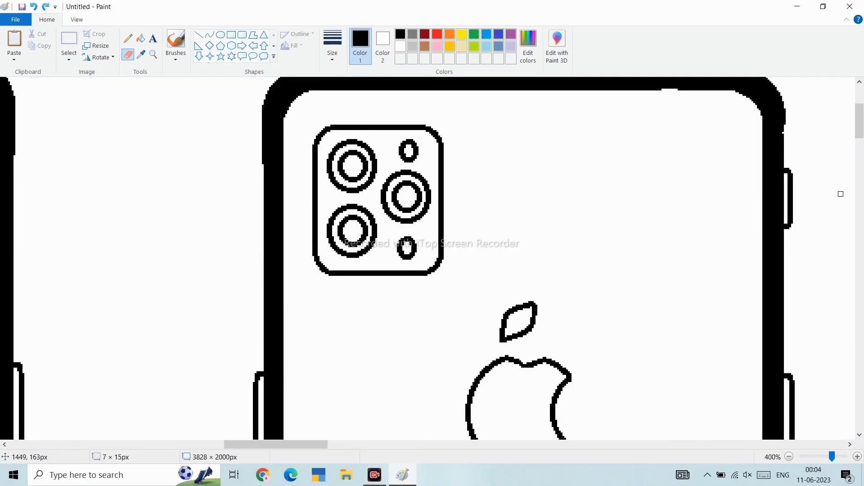
pyautogui.scroll(2, 700, 250)
pyautogui.scroll(-1, 700, 252)
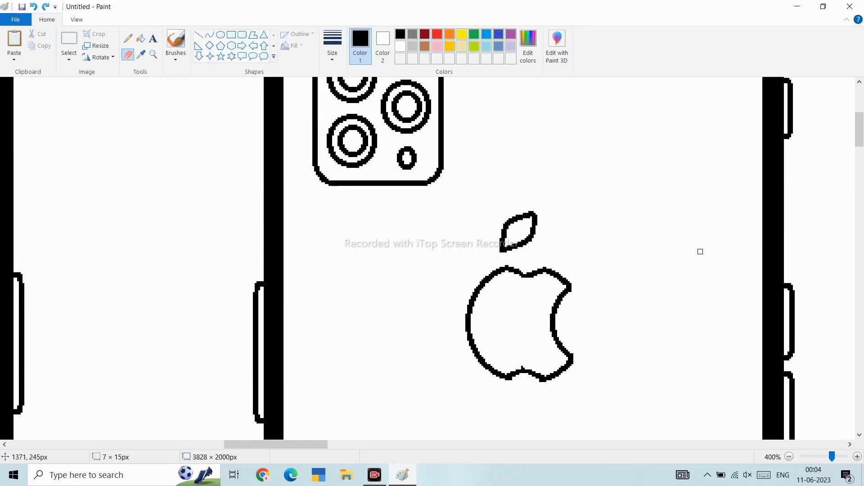
pyautogui.click(69, 41)
pyautogui.moveTo(495, 253); pyautogui.dragTo(544, 206)
pyautogui.moveTo(524, 227); pyautogui.dragTo(550, 240)
pyautogui.click(594, 248)
# - Fill the apple with light grey and the phone's back with dark grey, undoing a stray fill on the front
pyautogui.scroll(-3, 707, 311)
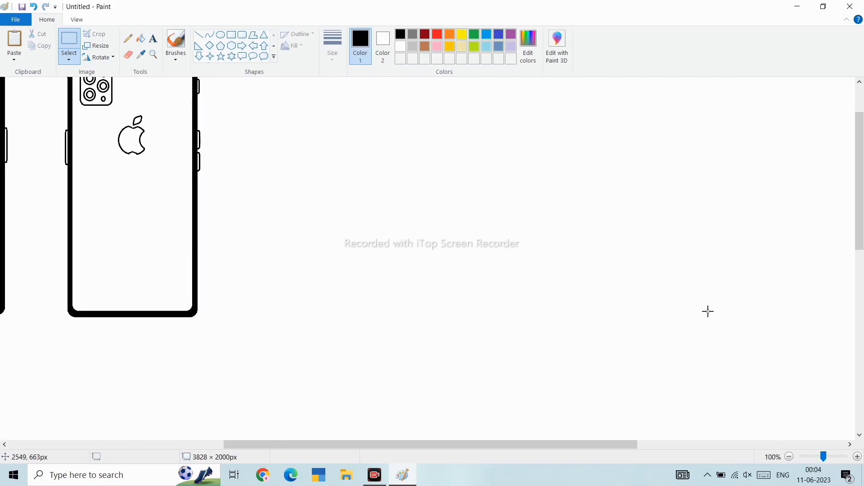
pyautogui.hscroll(-8, 708, 311)
pyautogui.scroll(2, 708, 311)
pyautogui.click(412, 46)
pyautogui.click(141, 39)
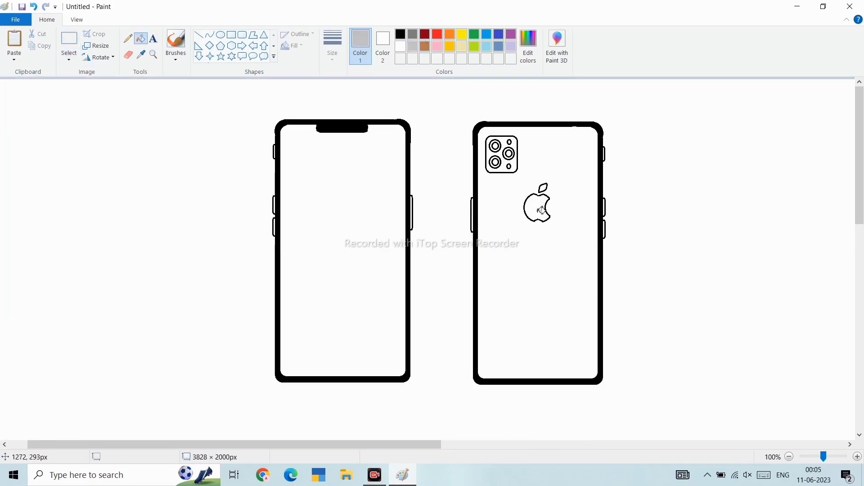
pyautogui.click(538, 208)
pyautogui.click(578, 172)
pyautogui.click(412, 34)
pyautogui.click(573, 151)
pyautogui.click(391, 163)
pyautogui.hotkey('ctrl', 'z')
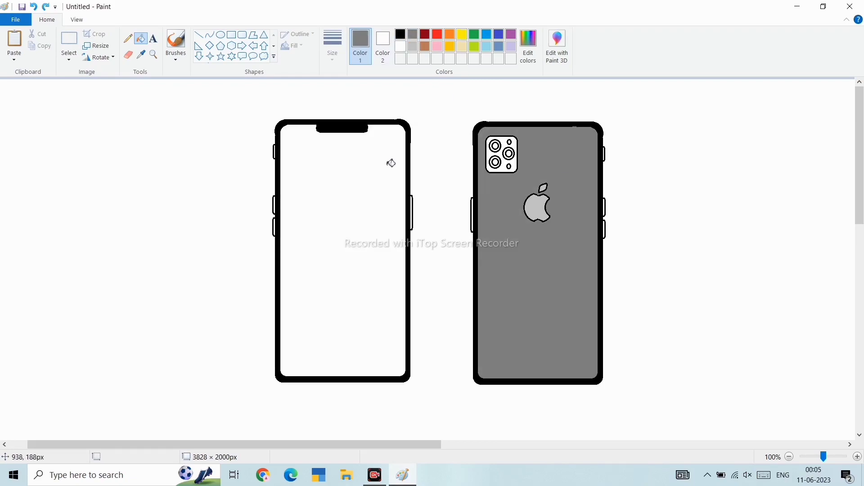
# - Fill the camera lenses and small ovals in the module with black
pyautogui.scroll(3, 4, 220)
pyautogui.hscroll(20, 4, 220)
pyautogui.scroll(-3, 4, 220)
pyautogui.click(294, 199)
pyautogui.click(337, 178)
pyautogui.hotkey('ctrl', 'z')
pyautogui.click(400, 34)
pyautogui.click(336, 178)
pyautogui.click(304, 156)
pyautogui.click(295, 249)
# - Review the finished drawing in full screen and at different zoom levels
pyautogui.scroll(-2, 380, 153)
pyautogui.scroll(2, 382, 154)
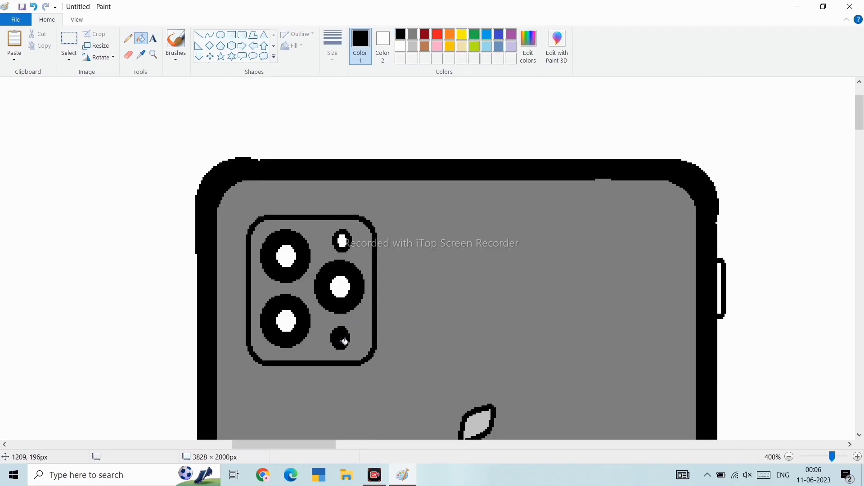
pyautogui.scroll(-3, 168, 84)
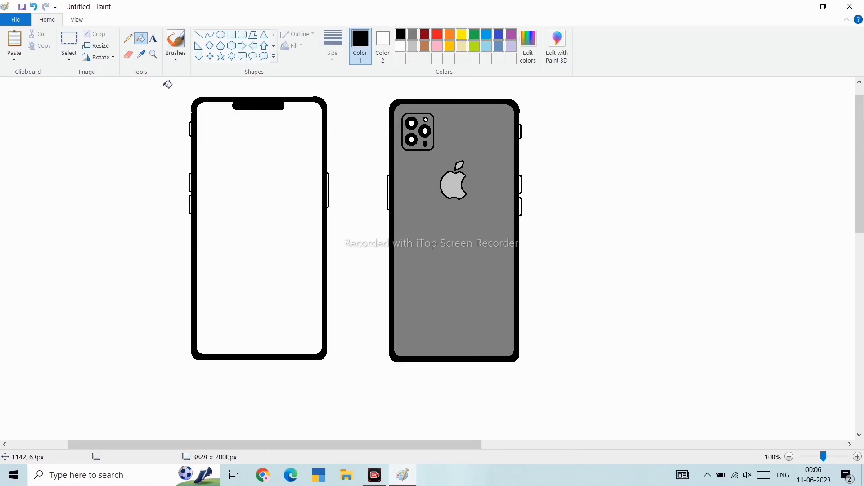
pyautogui.scroll(2, 339, 132)
pyautogui.scroll(-2, 339, 132)
pyautogui.scroll(1, 339, 132)
pyautogui.scroll(-1, 339, 133)
pyautogui.click(77, 20)
pyautogui.click(133, 46)
pyautogui.click(228, 109)
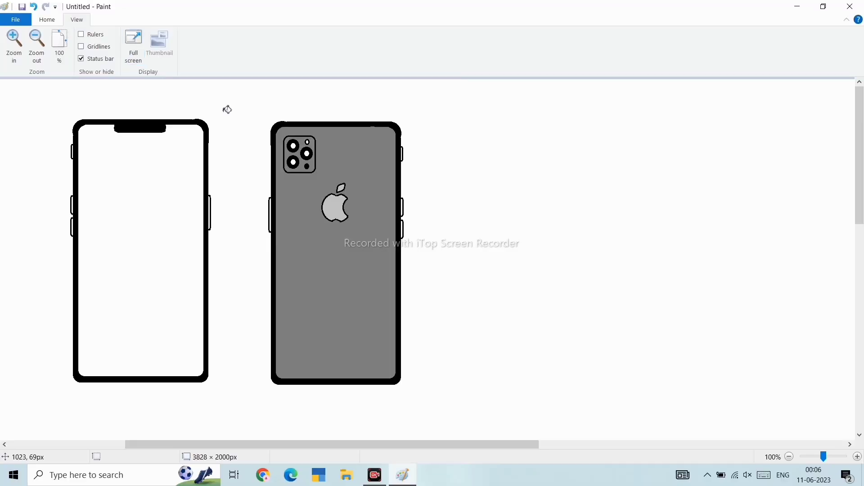
pyautogui.click(34, 53)
pyautogui.click(33, 53)
pyautogui.click(15, 43)
pyautogui.click(16, 43)
pyautogui.click(16, 43)
pyautogui.scroll(1, 226, 149)
pyautogui.scroll(-3, 227, 149)
pyautogui.scroll(3, 227, 149)
pyautogui.scroll(-2, 227, 149)
pyautogui.scroll(2, 227, 149)
pyautogui.hscroll(-4, 227, 149)
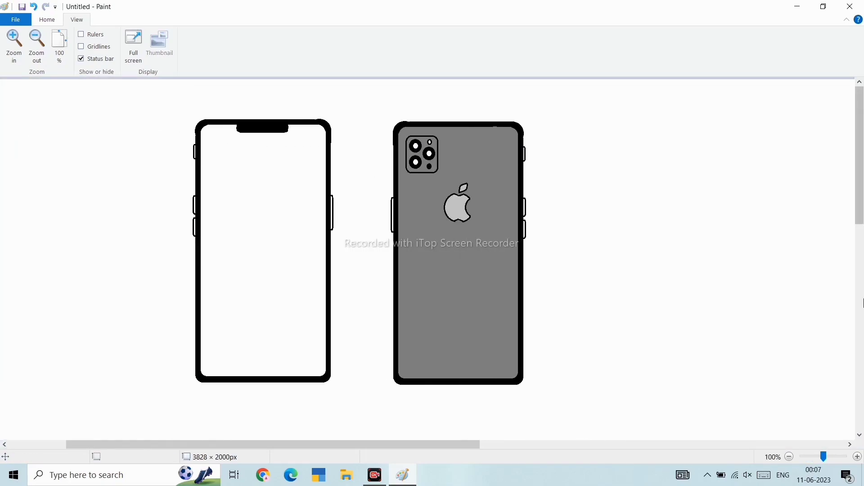
# - Save the drawing as a PNG named i phone
pyautogui.click(47, 19)
pyautogui.click(16, 20)
pyautogui.click(27, 87)
pyautogui.write('i phone-image')
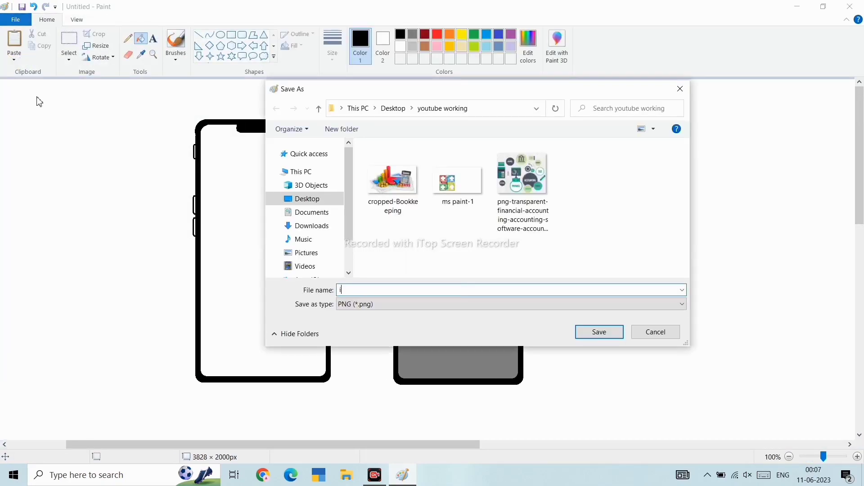